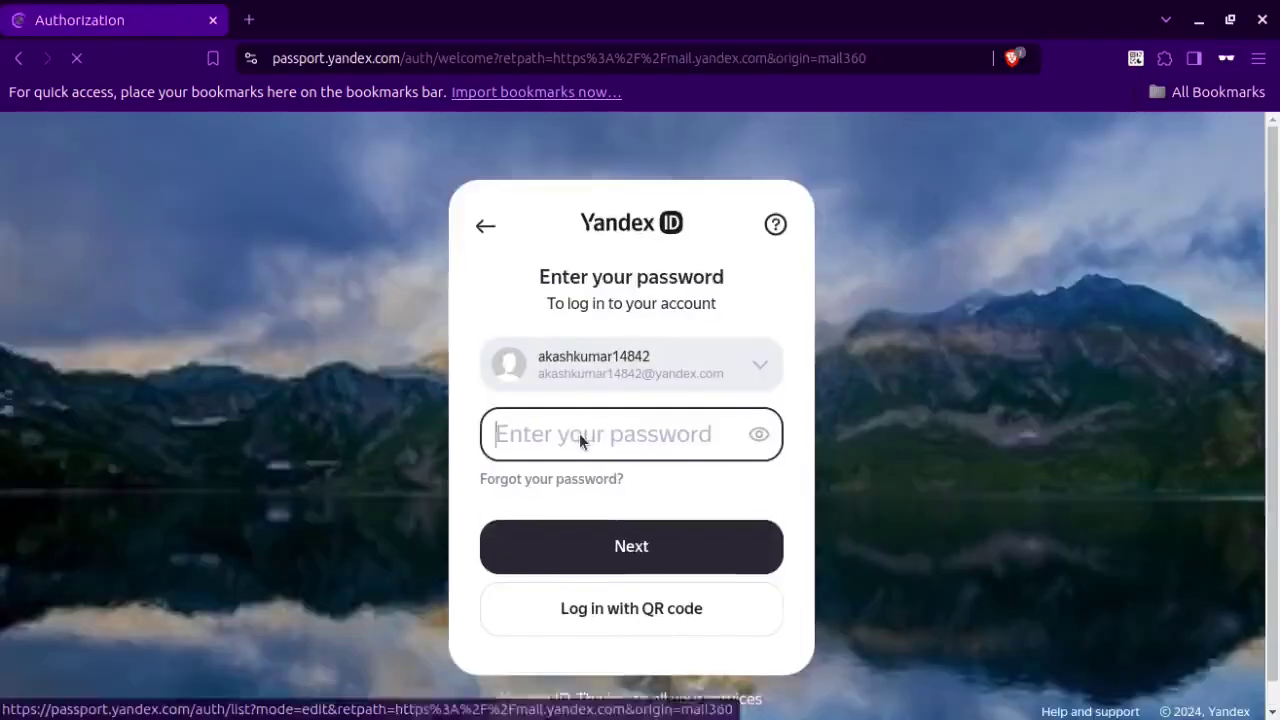
Enter the account password and submit the Yandex ID login.
text(••)
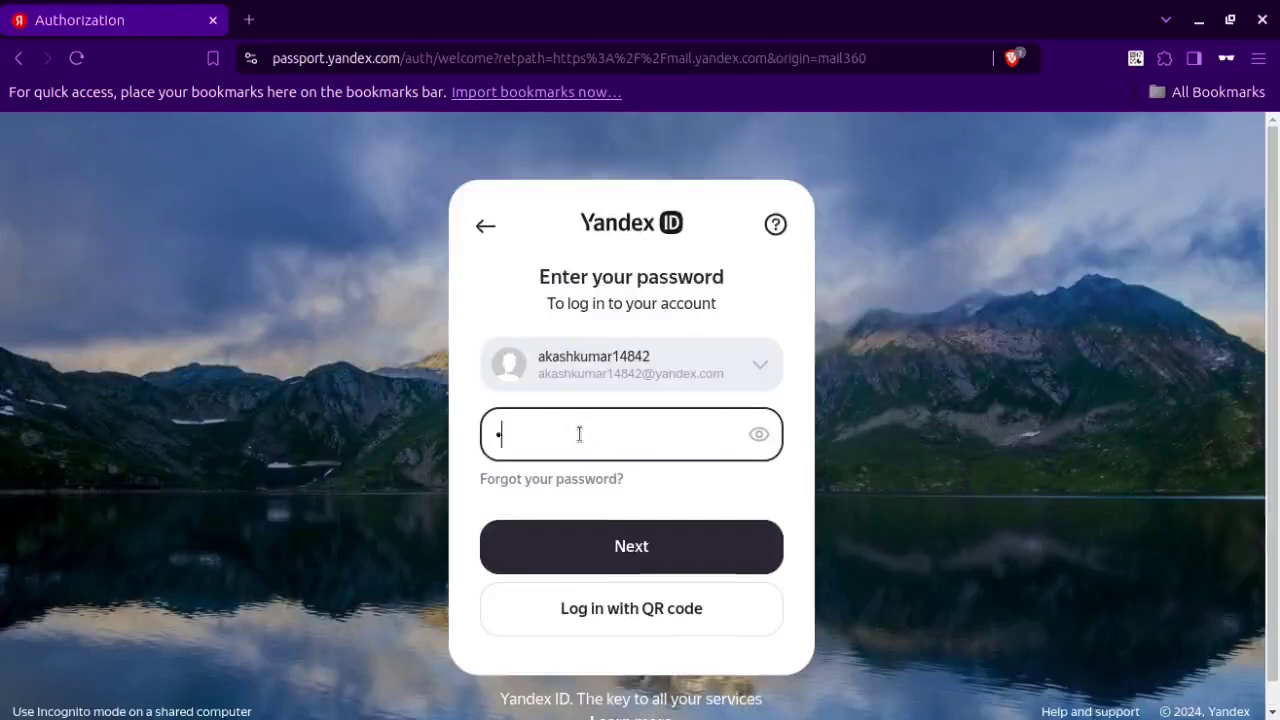
text(•••••••••••••)
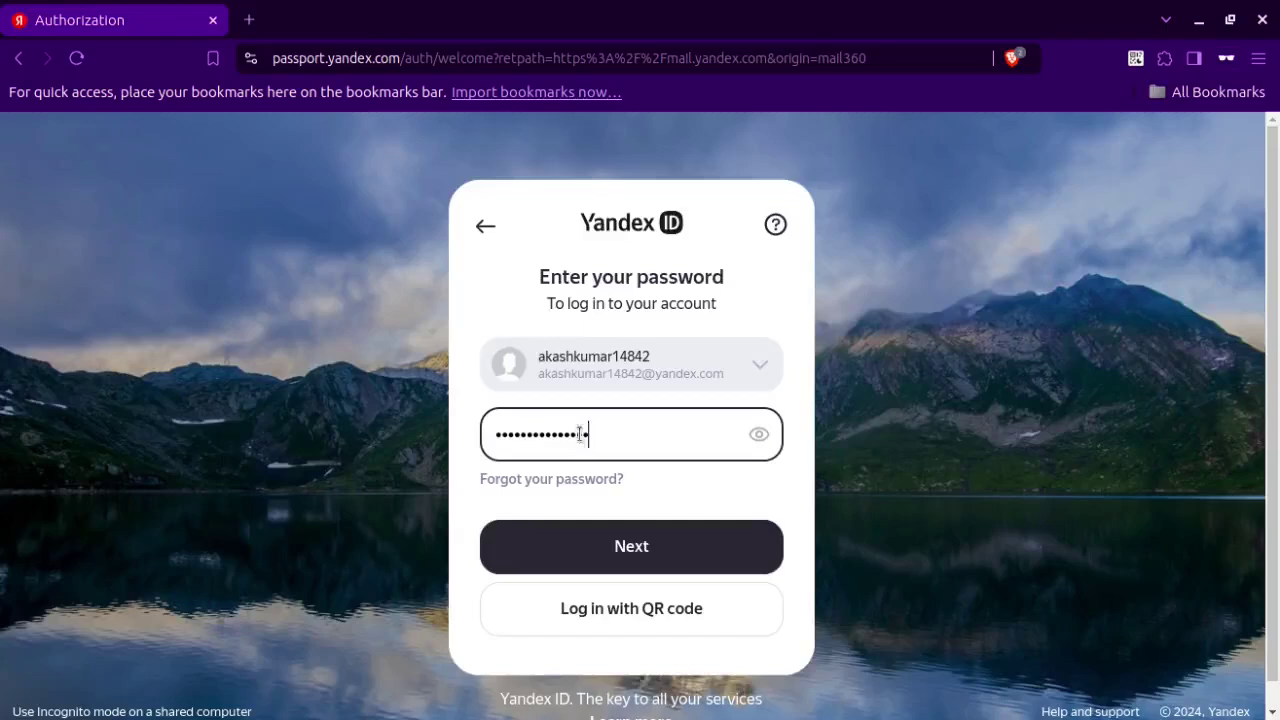
key(Return)
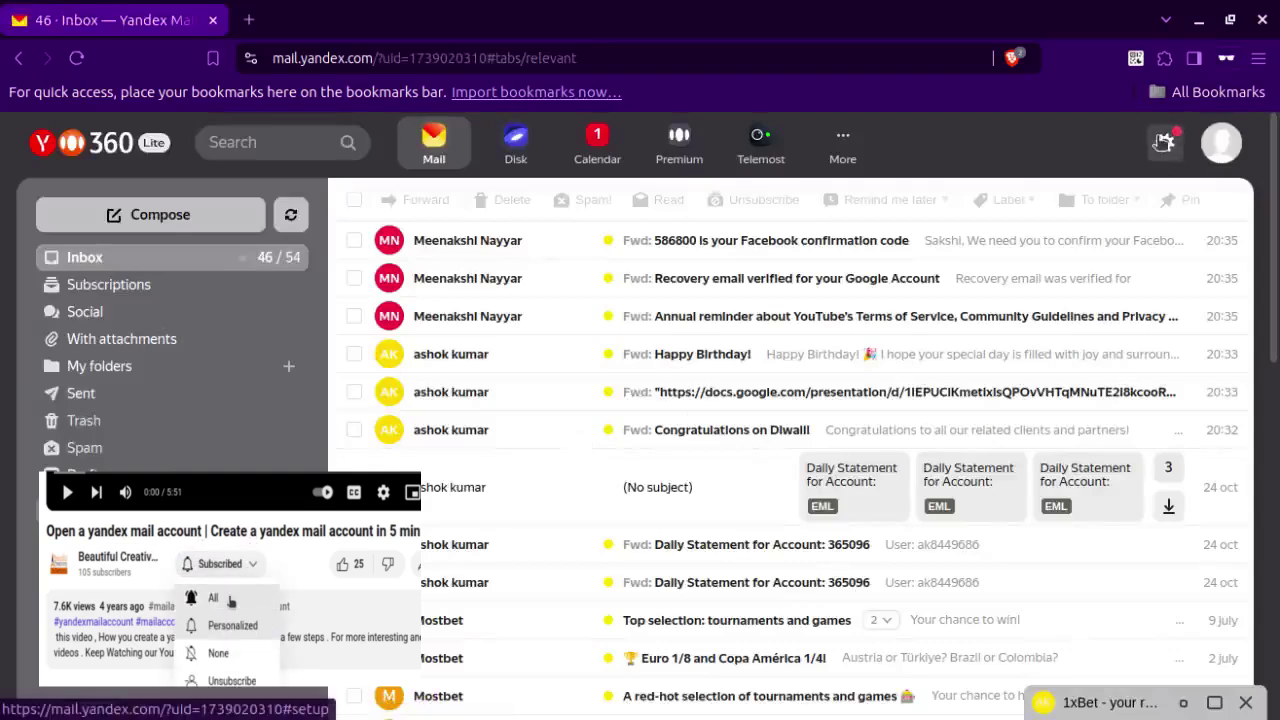
Open the full settings page from the gear's quick settings panel via All settings.
click(1164, 142)
click(1170, 200)
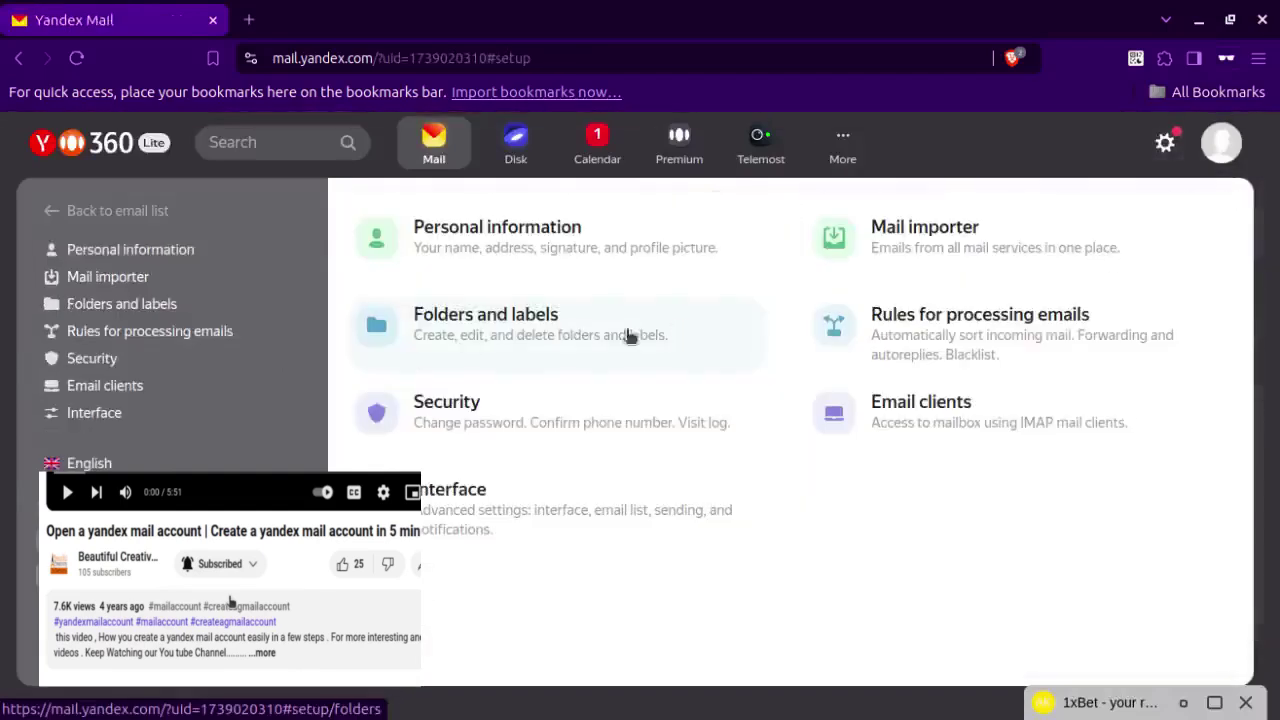
In Folders and labels, create folder 'Ashok' with a From-contains rule for Ashok's suggested address.
click(152, 310)
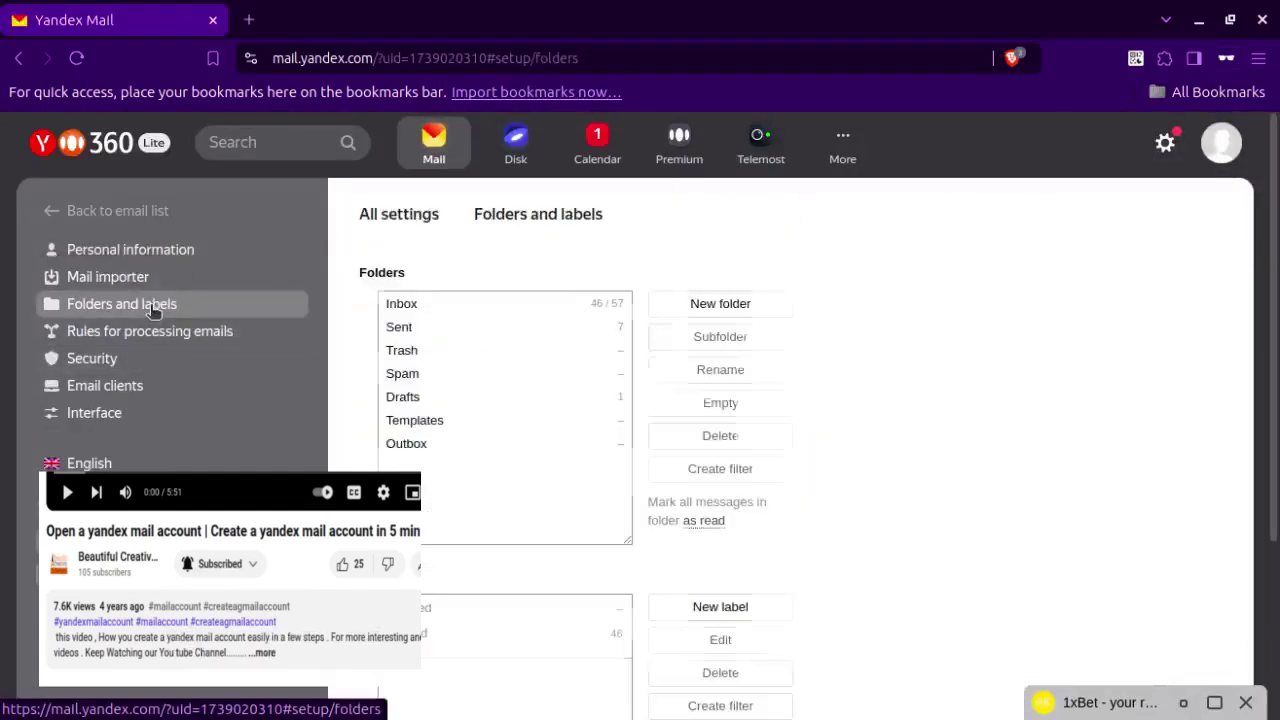
click(698, 308)
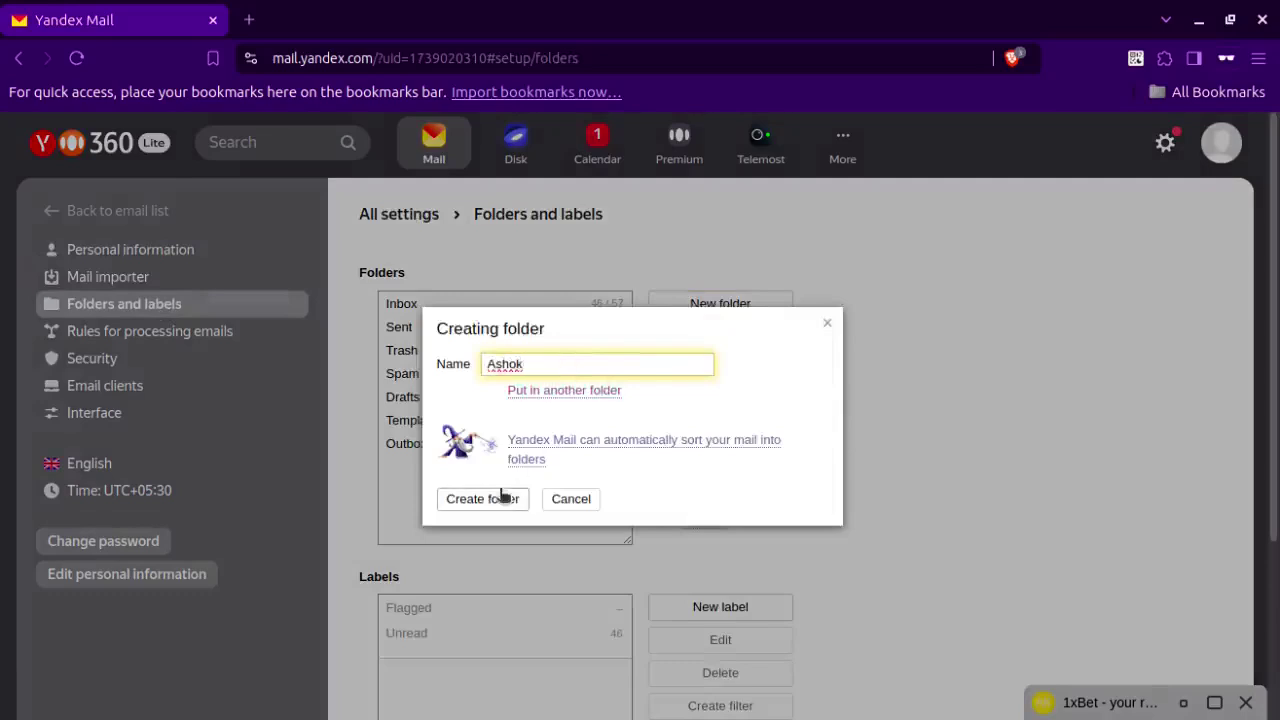
click(557, 446)
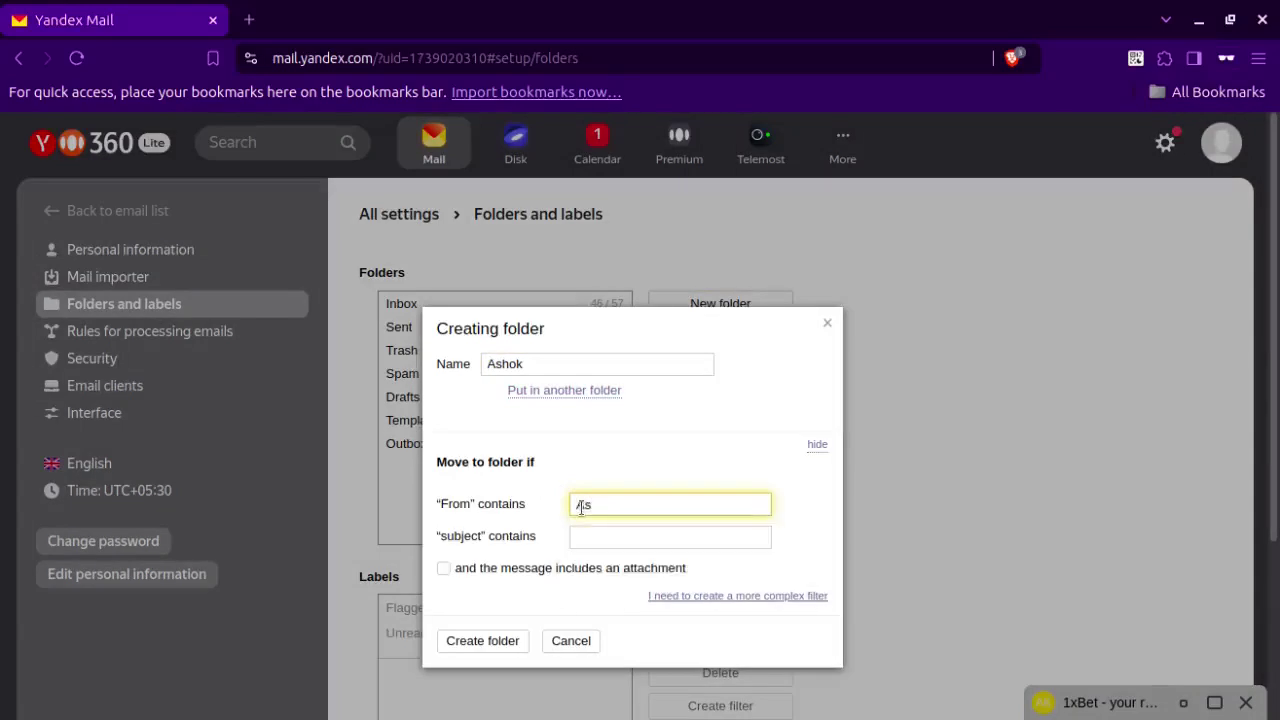
key(BackSpace)
key(BackSpace)
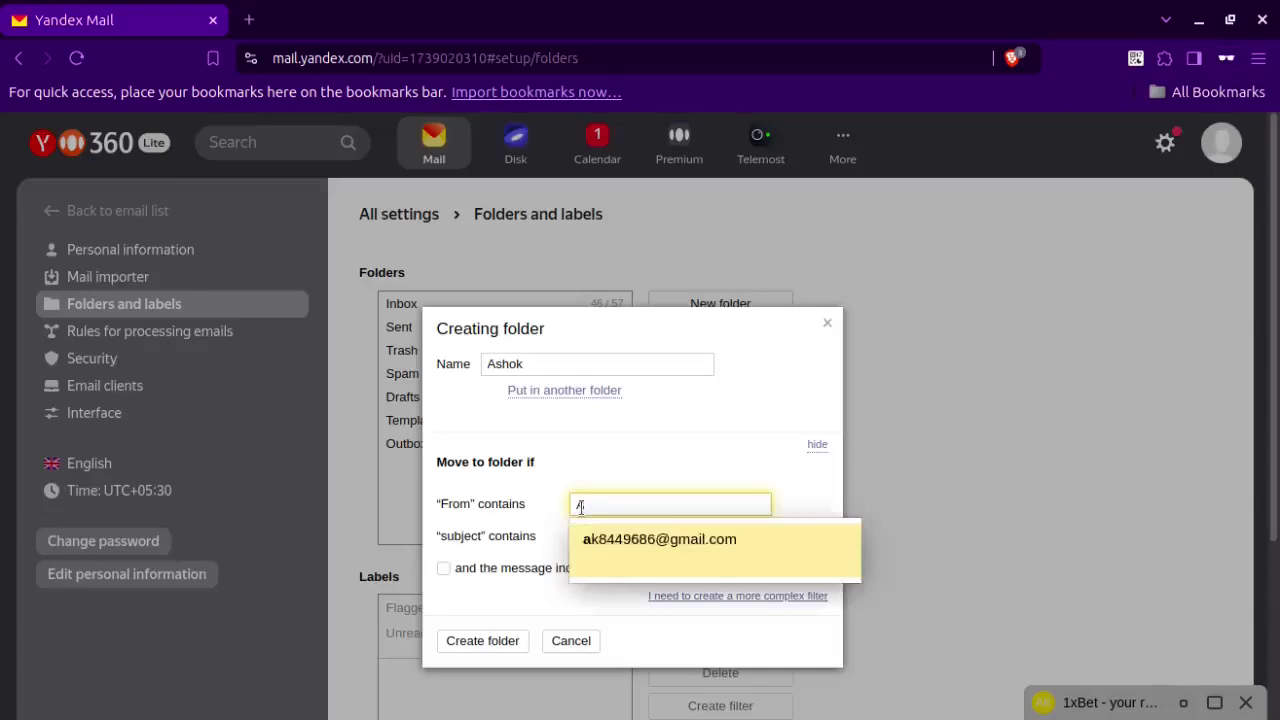
key(BackSpace)
text(a)
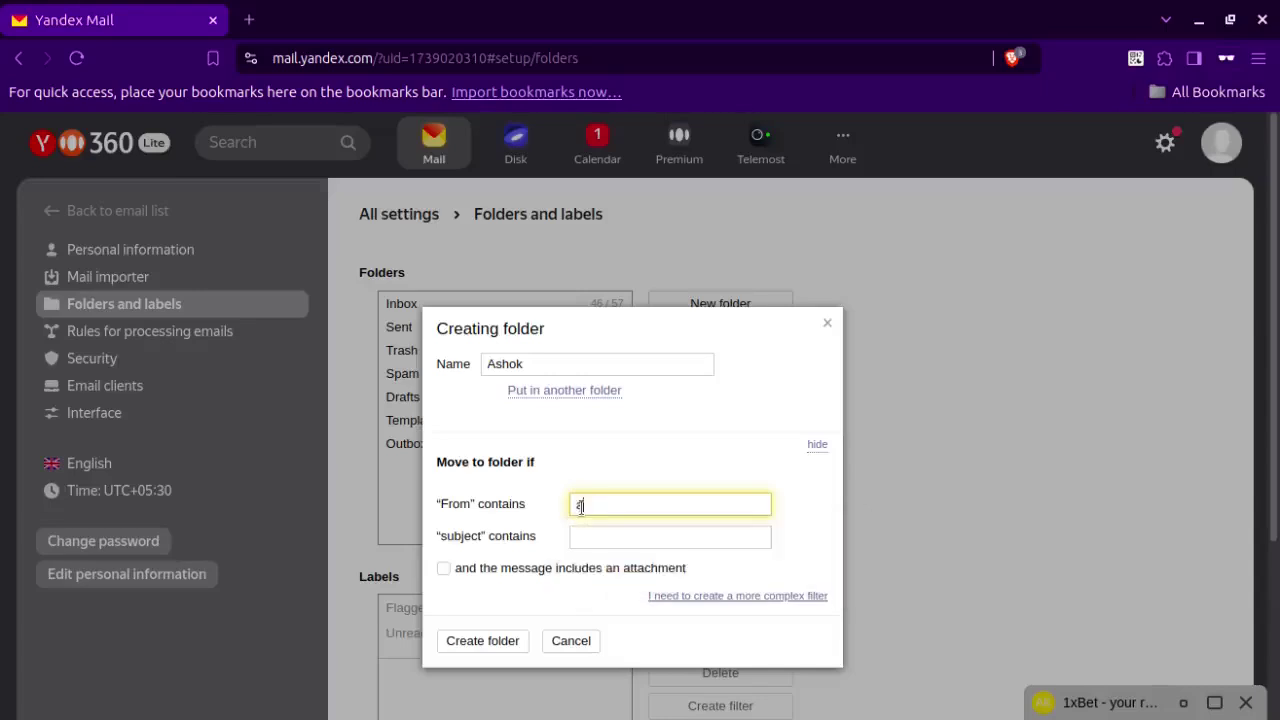
text(k)
click(640, 537)
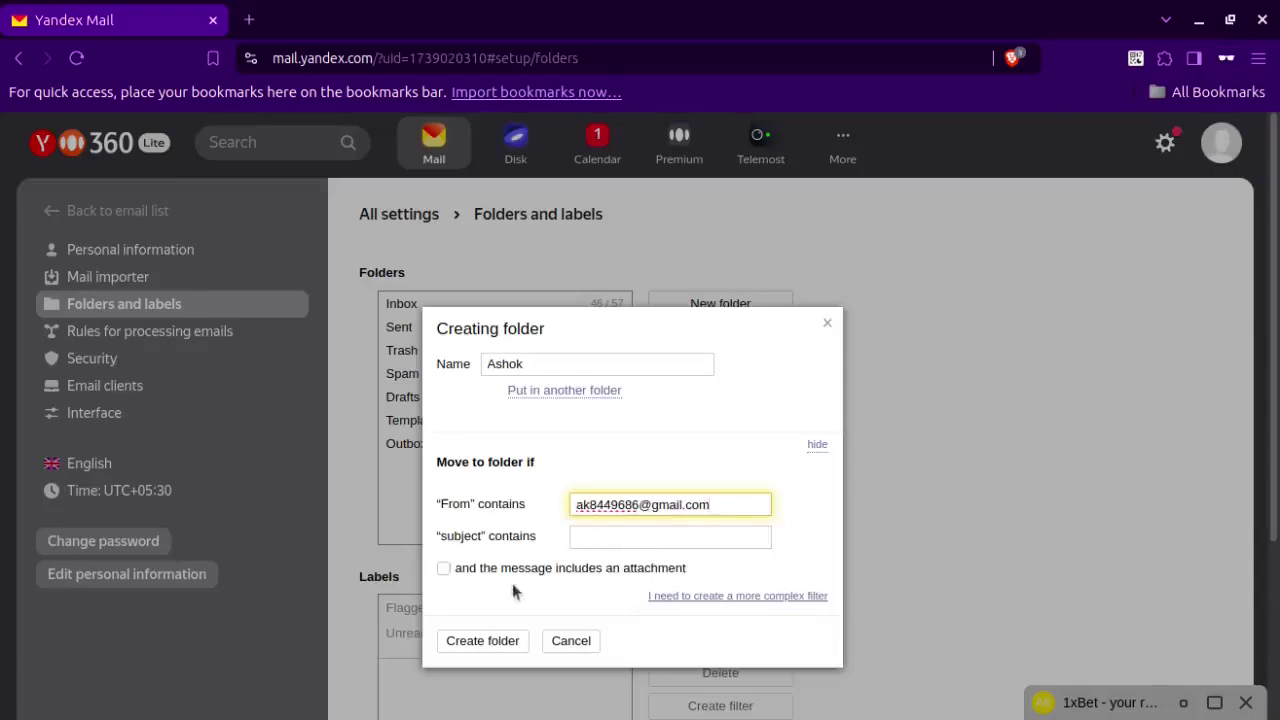
click(478, 641)
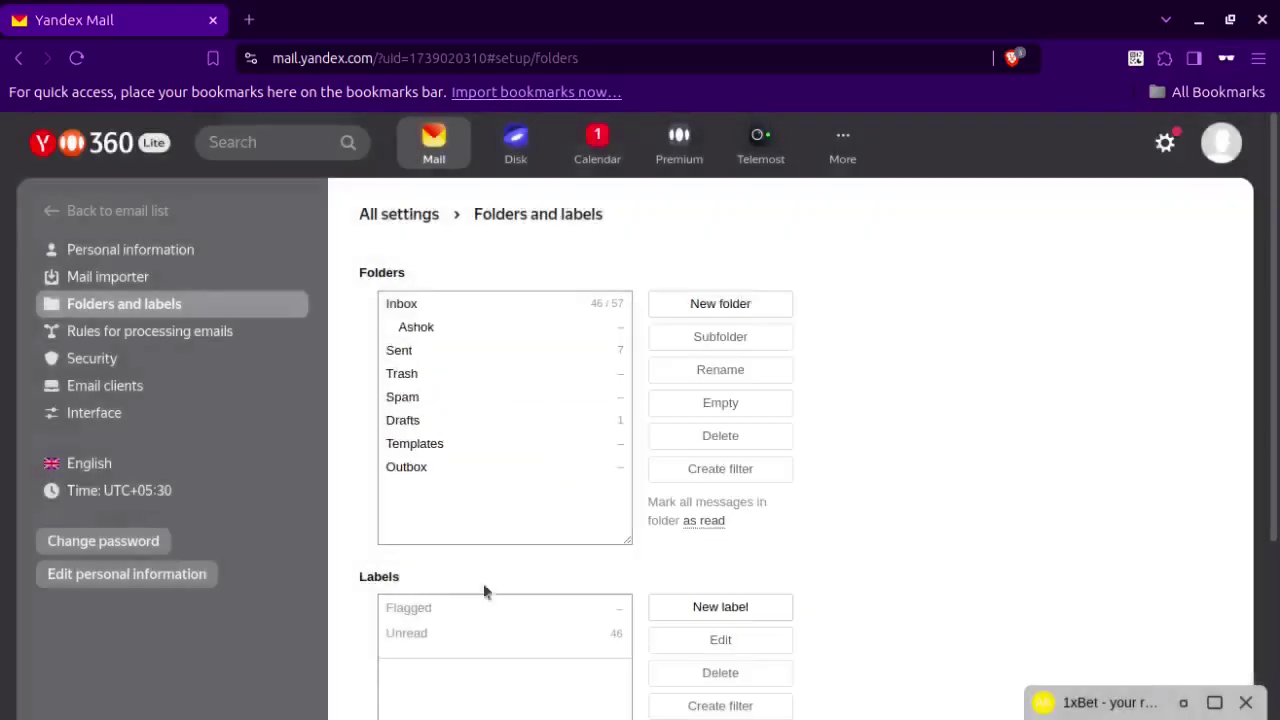
Create folder 'Meenakshi' with a From-contains rule for the Meenakshi sender's suggested address.
click(712, 306)
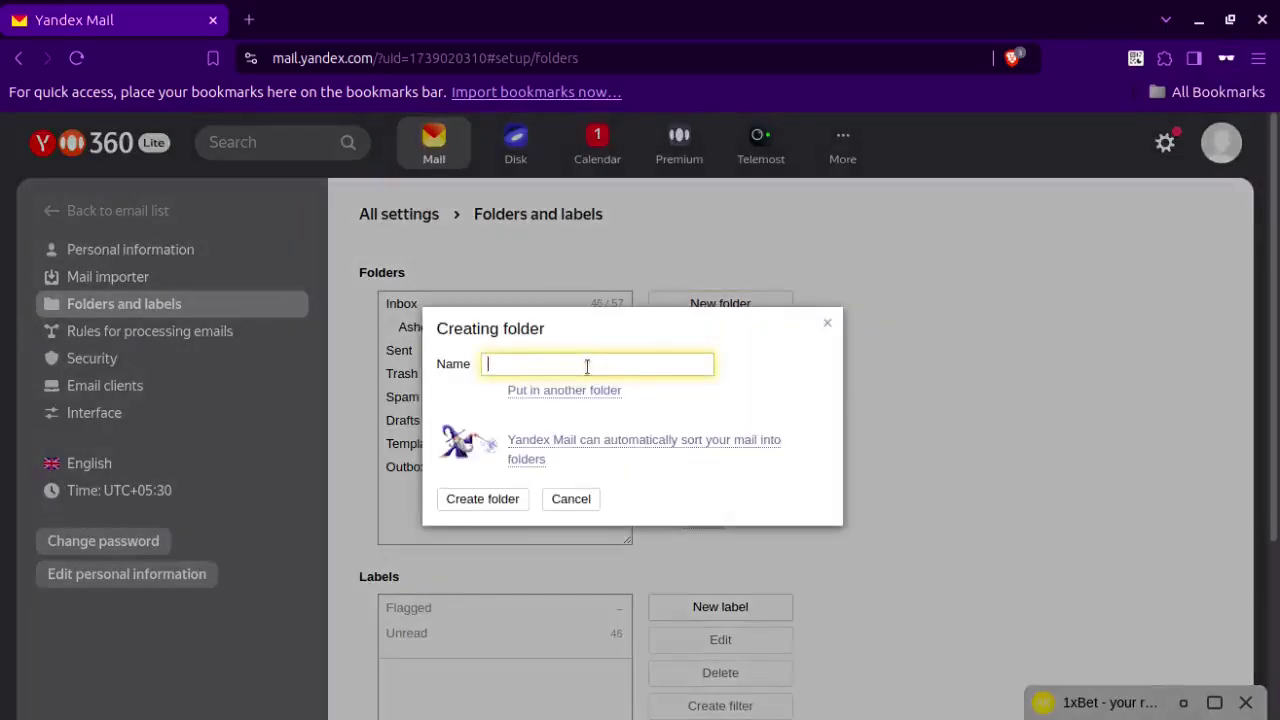
text(Meenakshi)
click(594, 443)
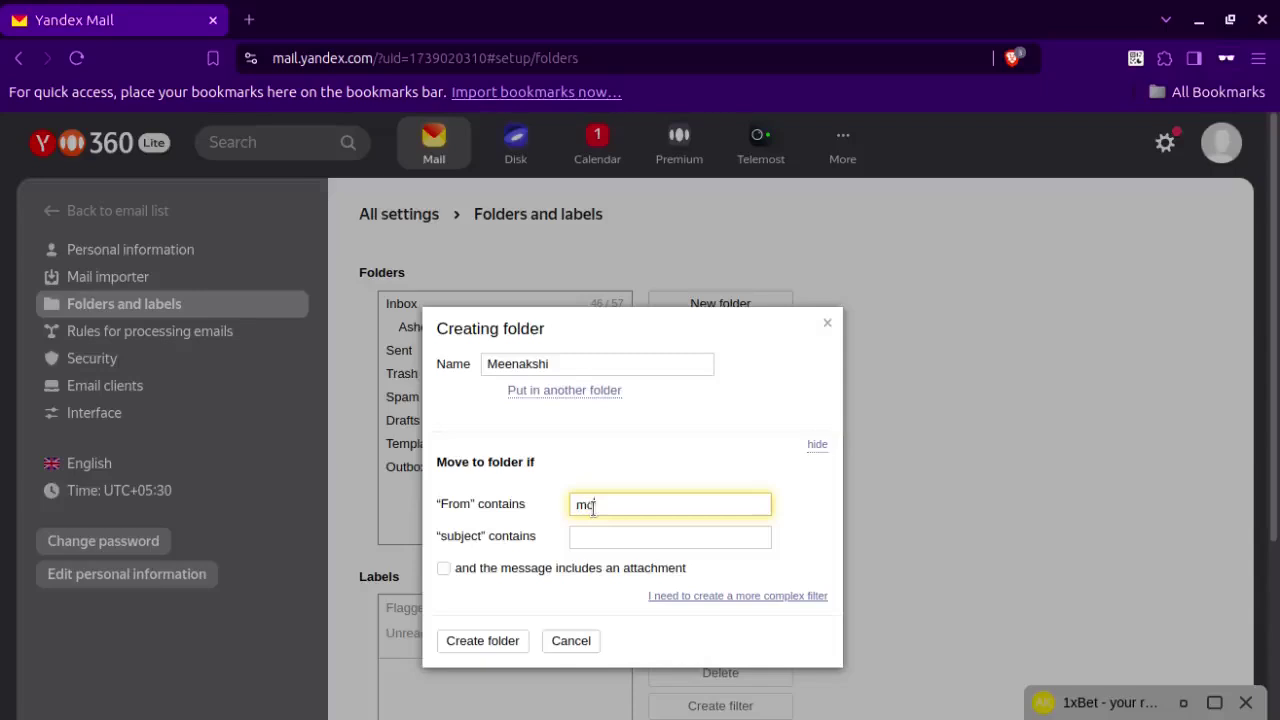
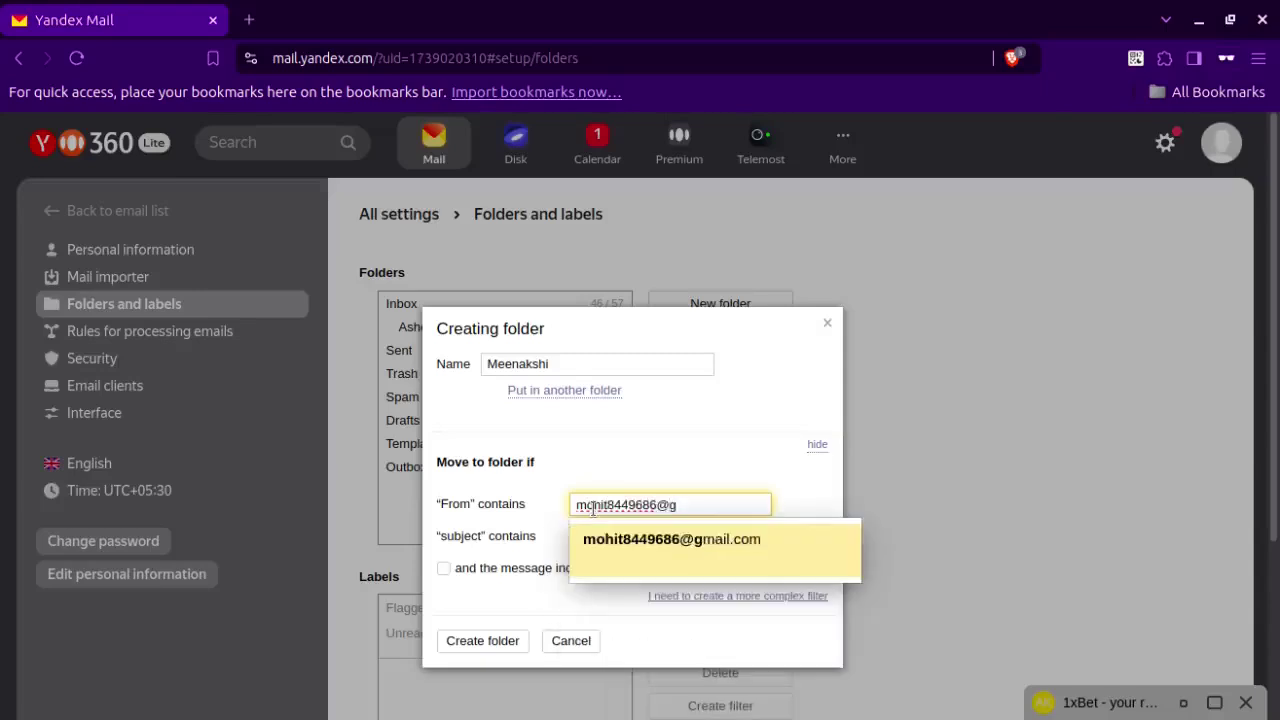
click(689, 536)
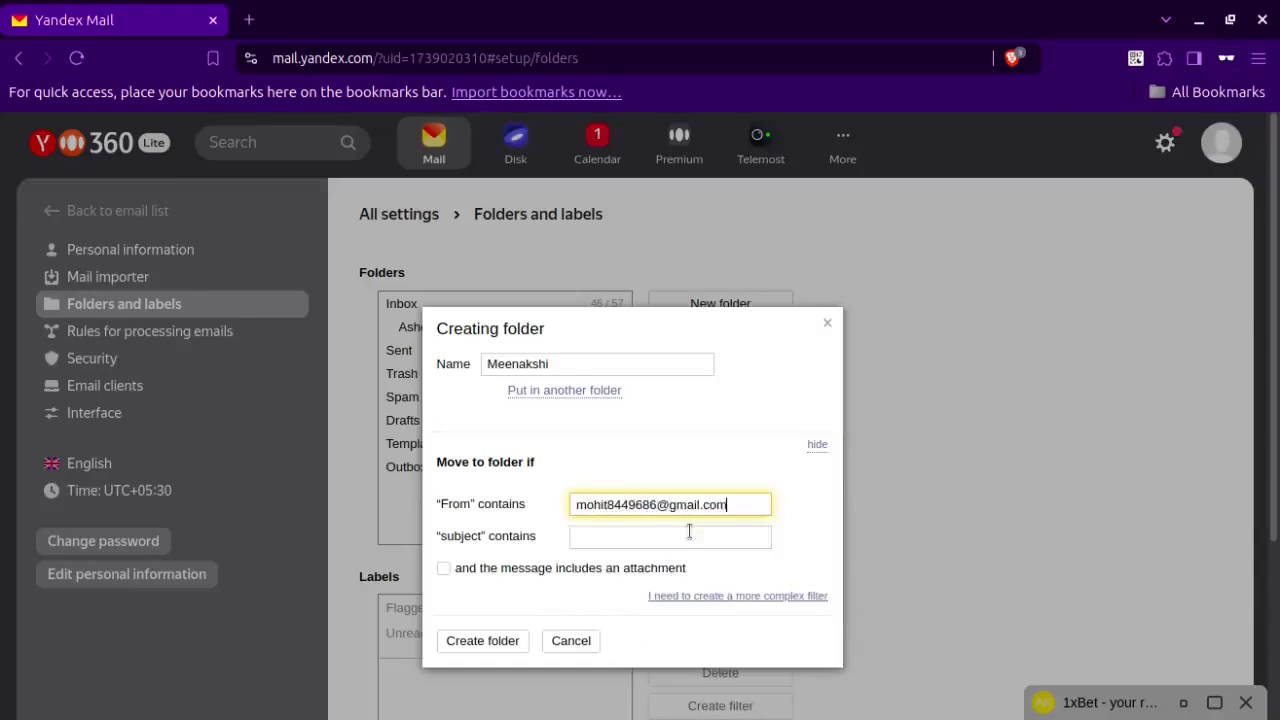
click(484, 641)
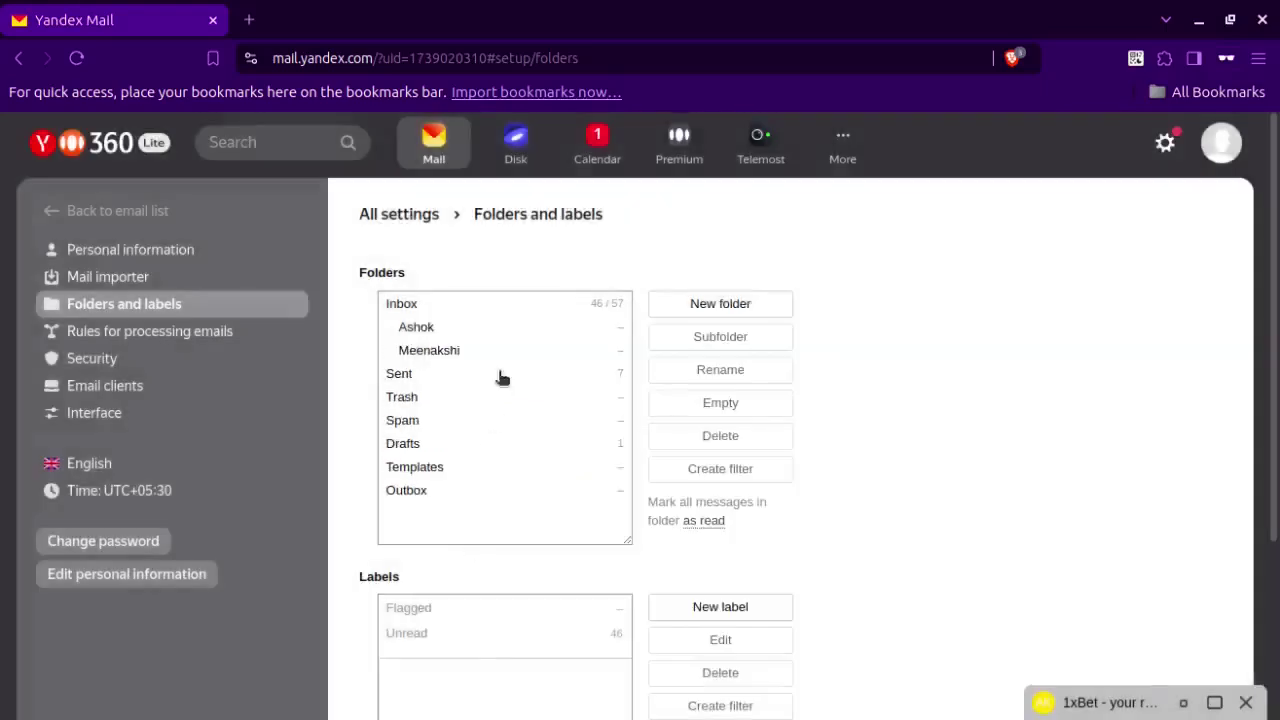
Return to the mail list, look into the Ashok and empty Meenakshi folders, then reopen Inbox.
click(50, 216)
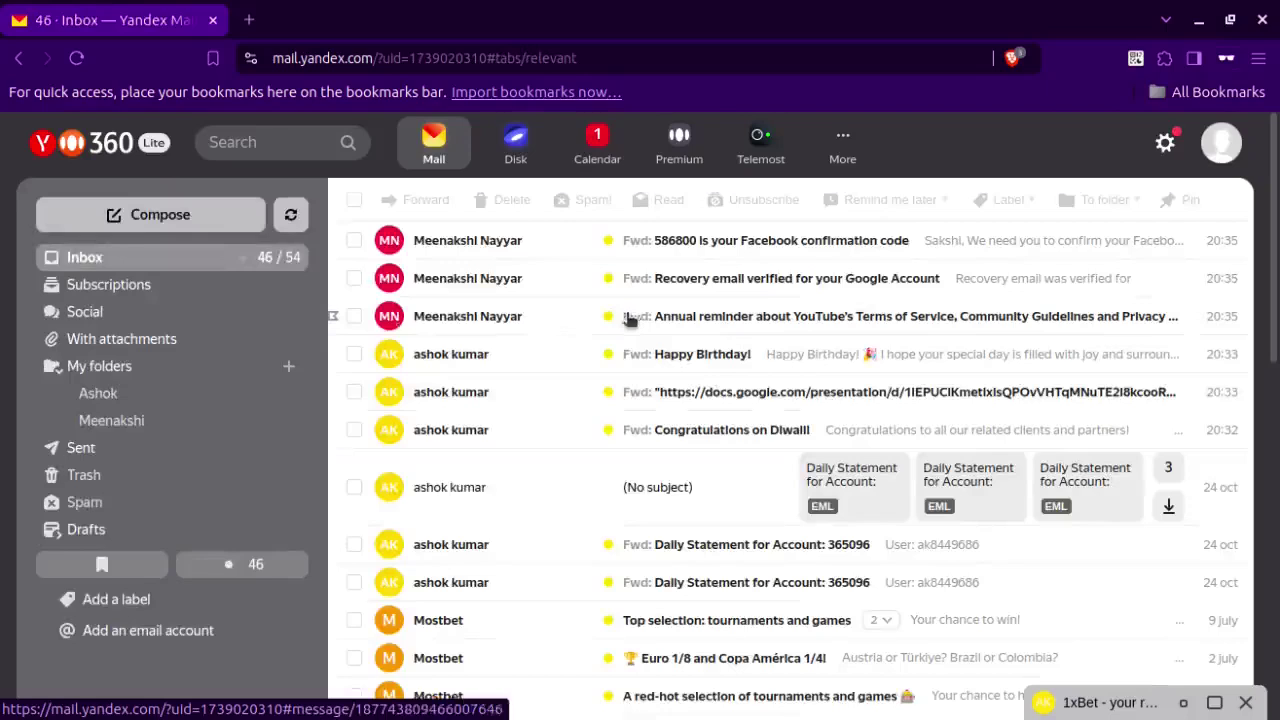
click(160, 396)
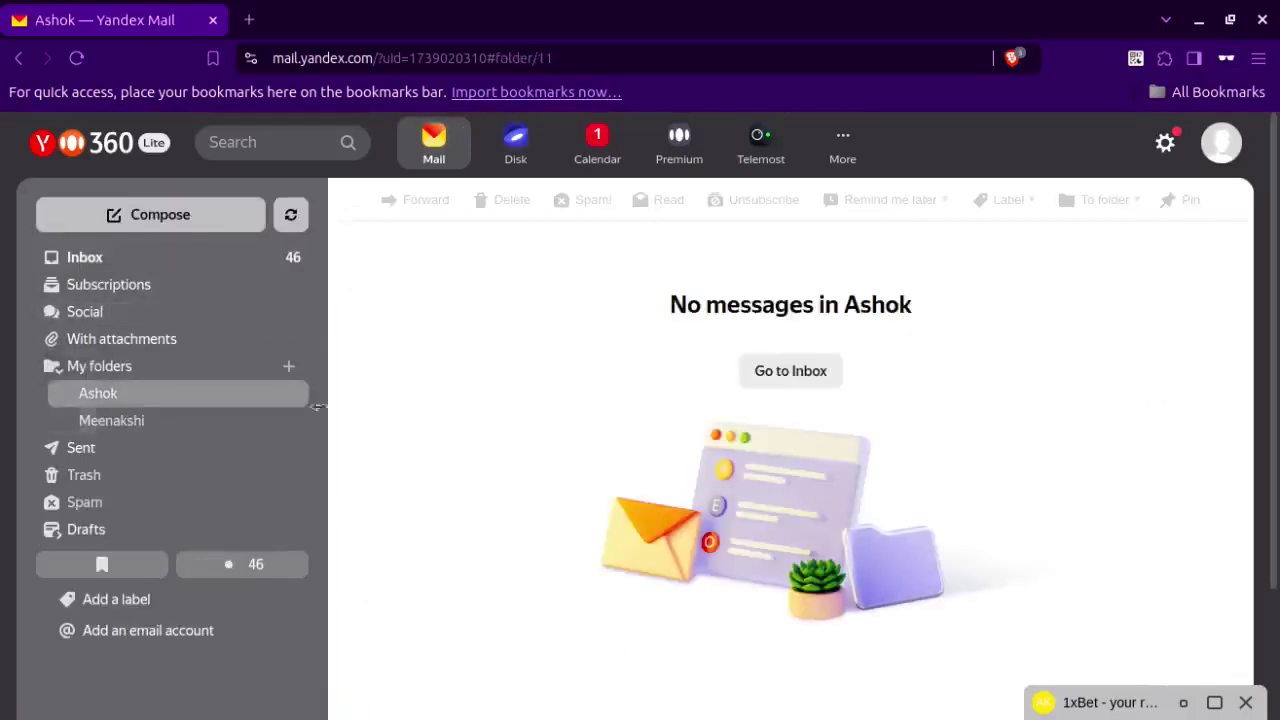
click(220, 430)
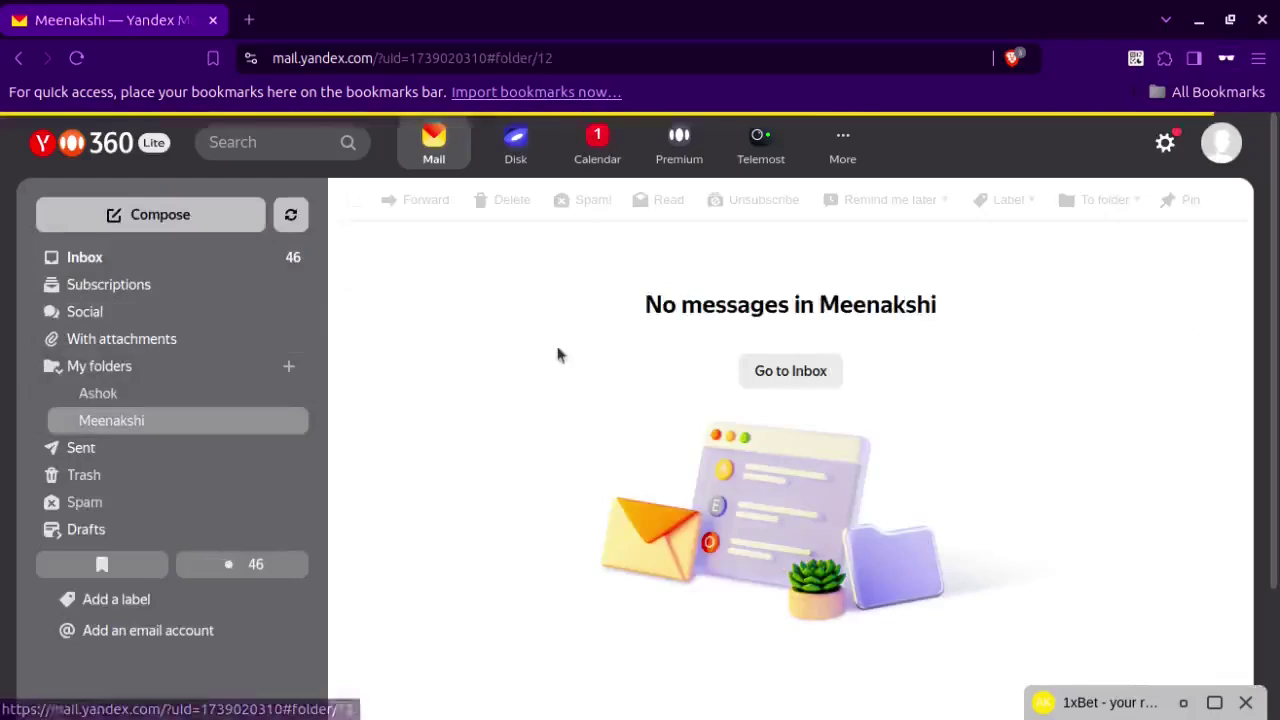
click(171, 256)
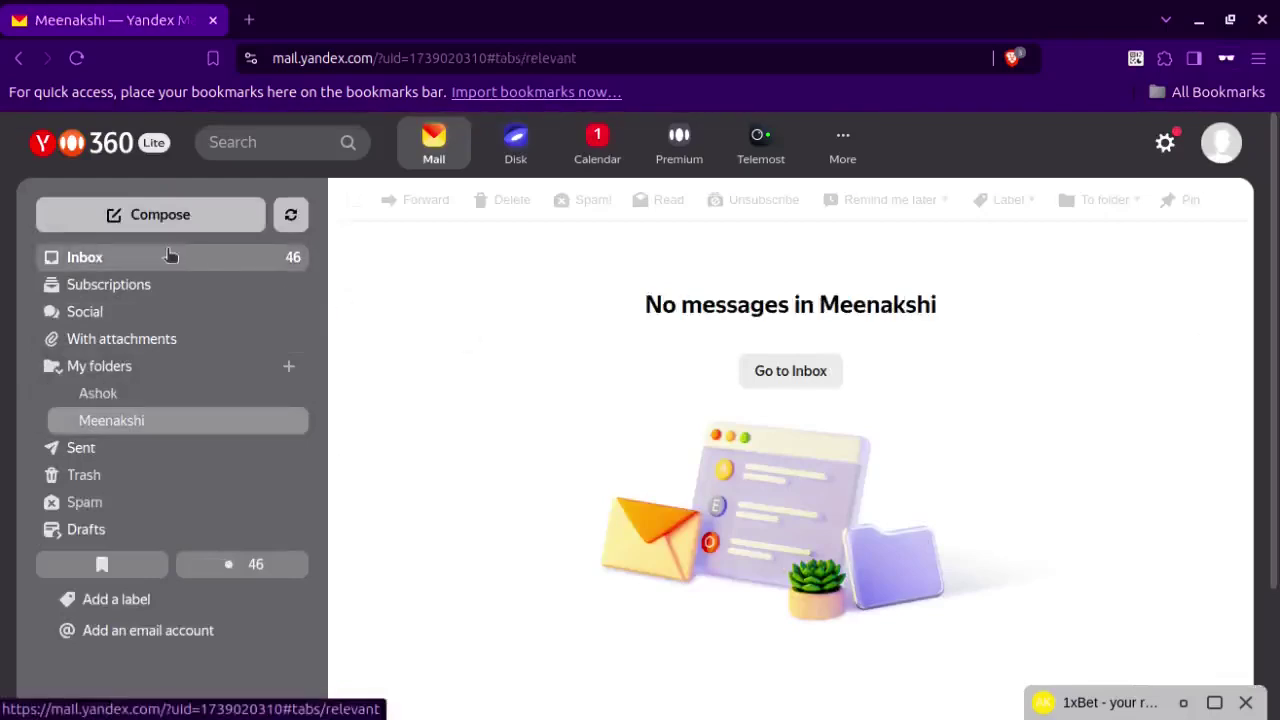
Move the Facebook, Google and YouTube forwards into Meenakshi, then check Meenakshi and Ashok.
click(354, 240)
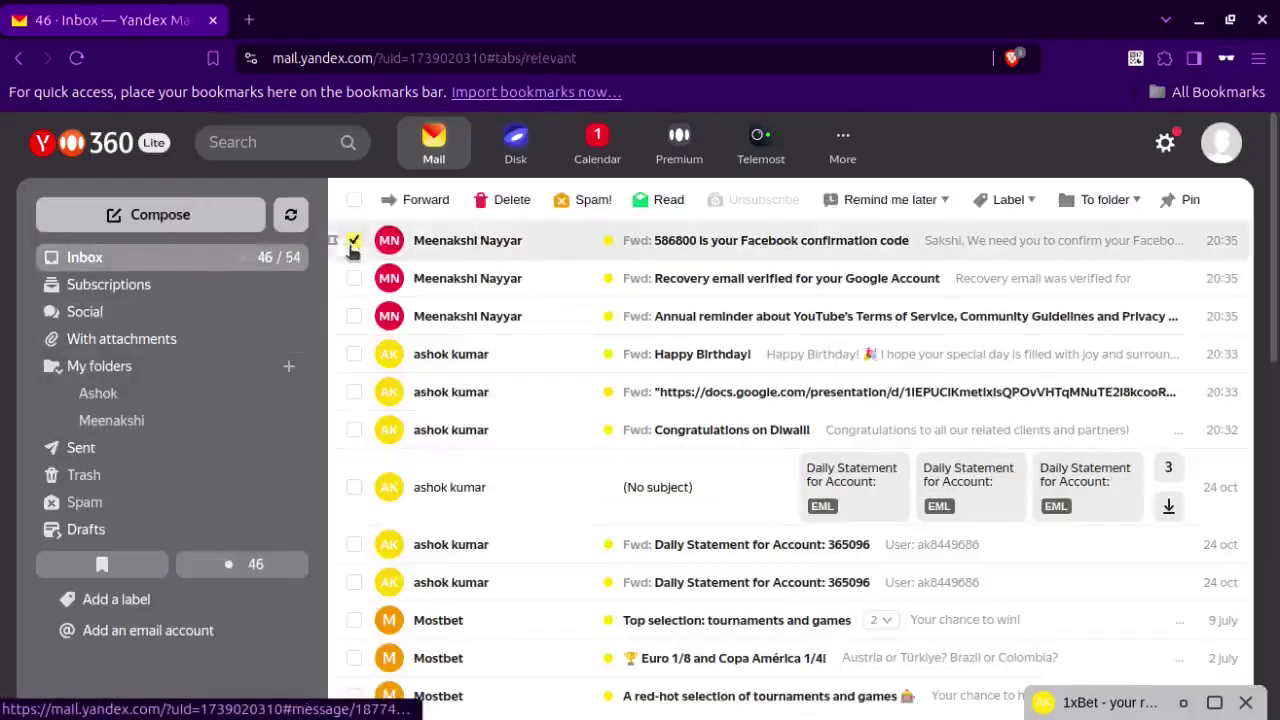
click(354, 278)
click(353, 316)
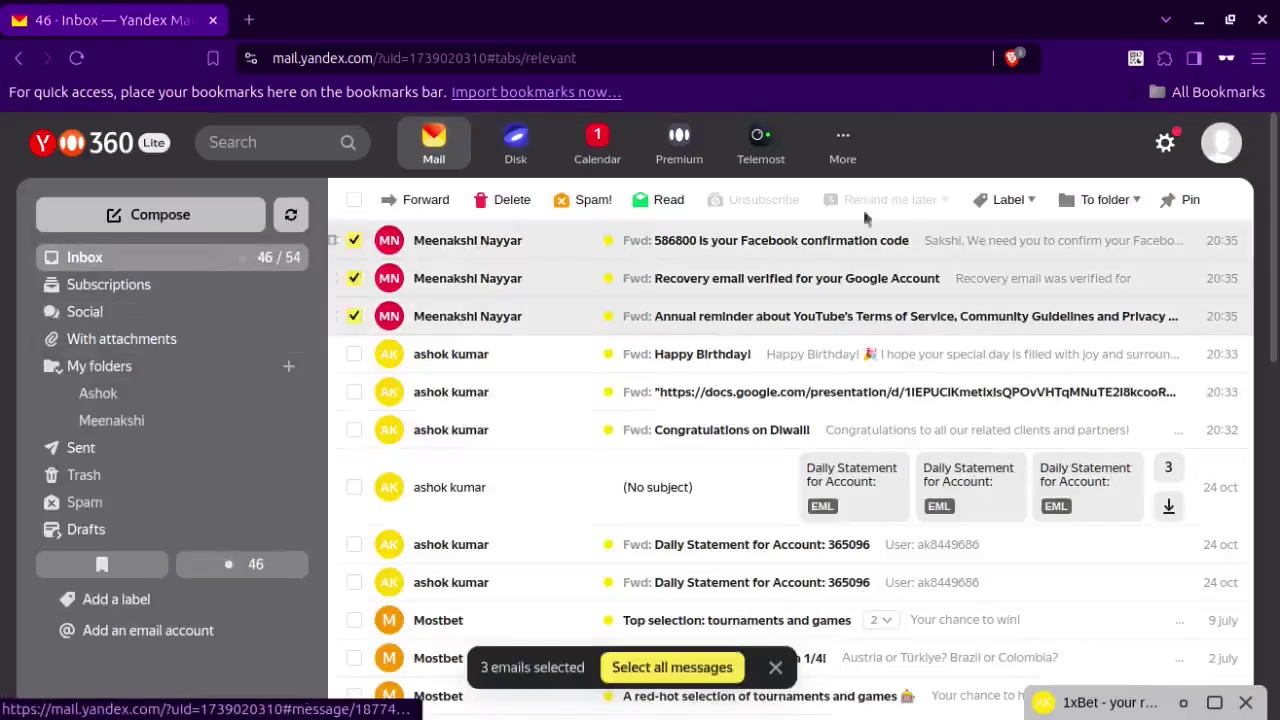
click(1118, 203)
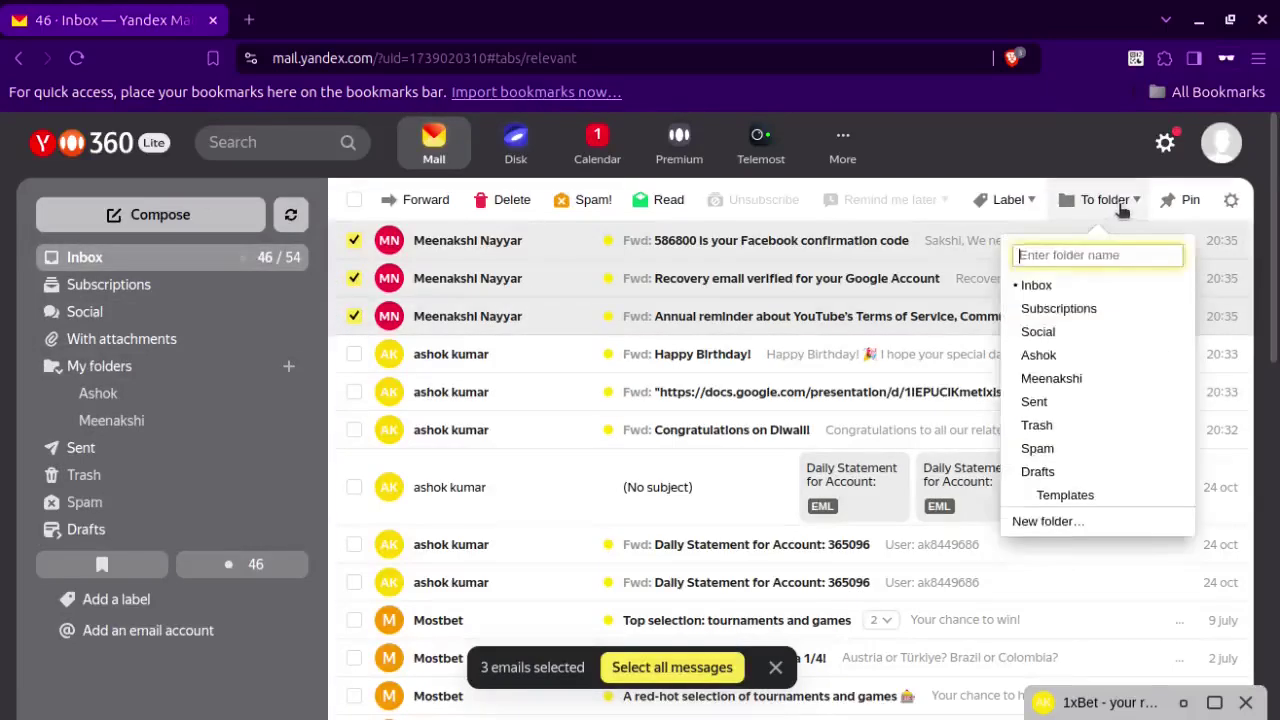
click(1051, 379)
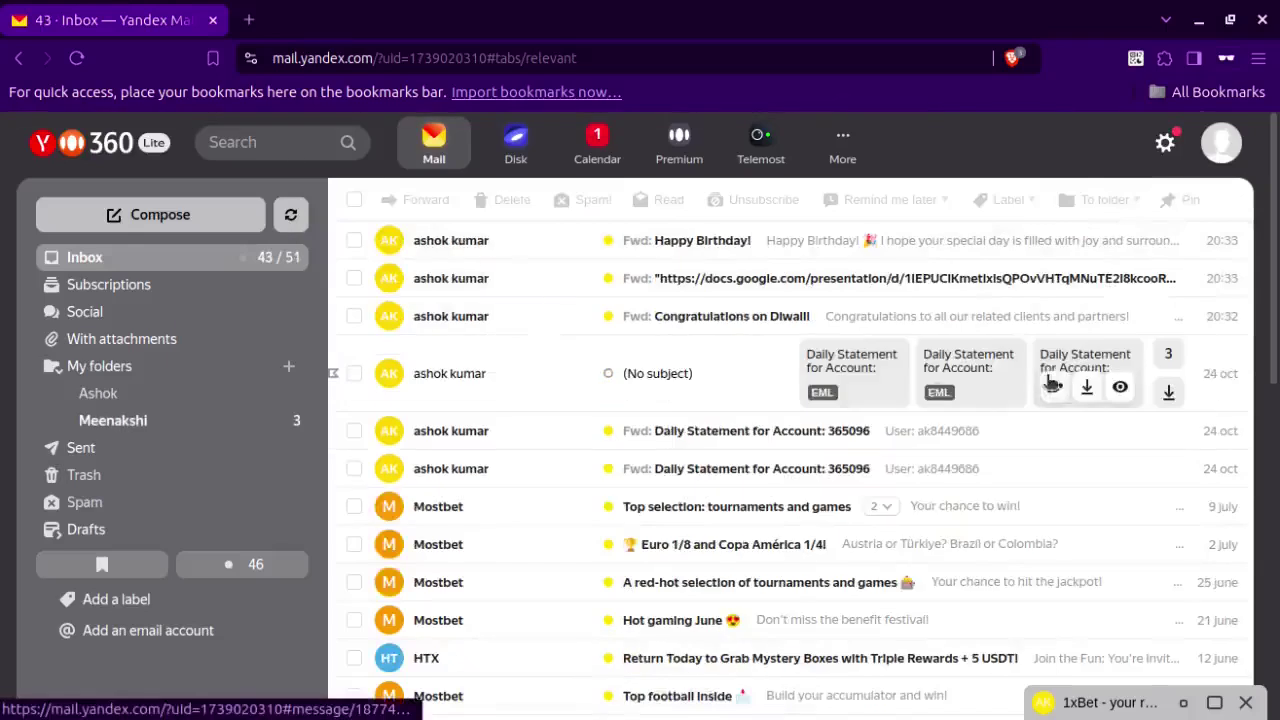
click(178, 430)
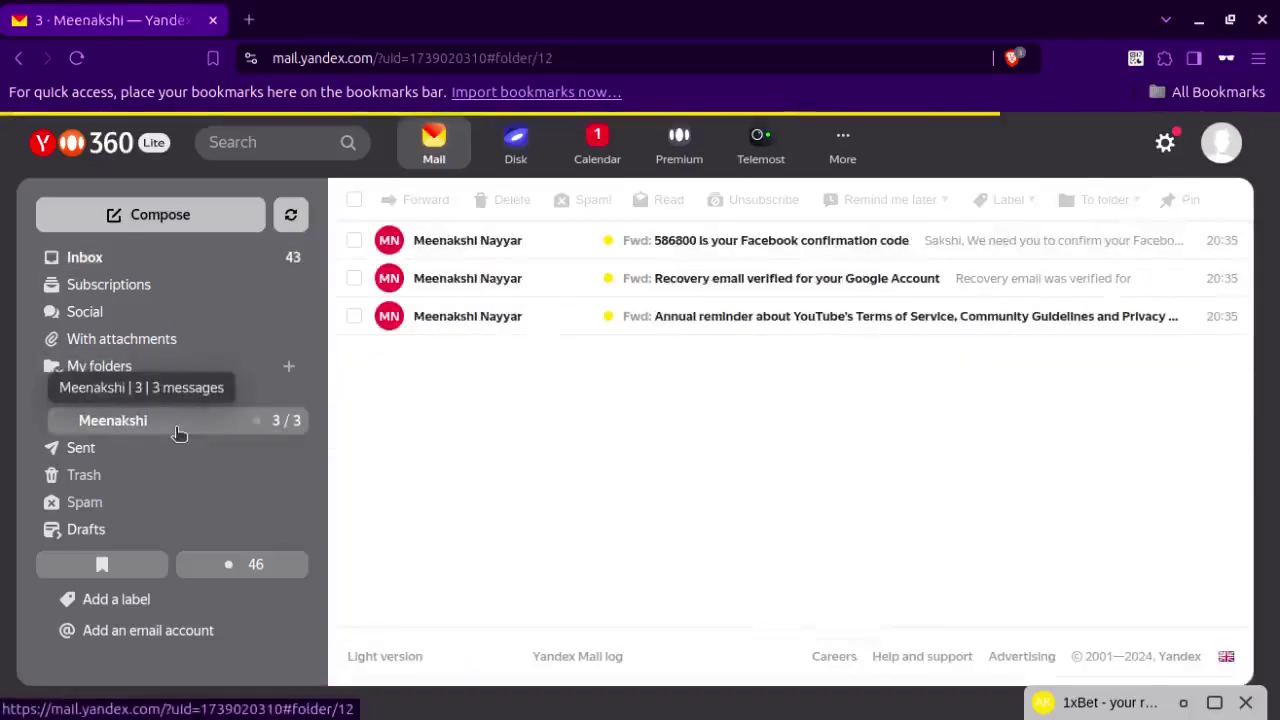
click(164, 396)
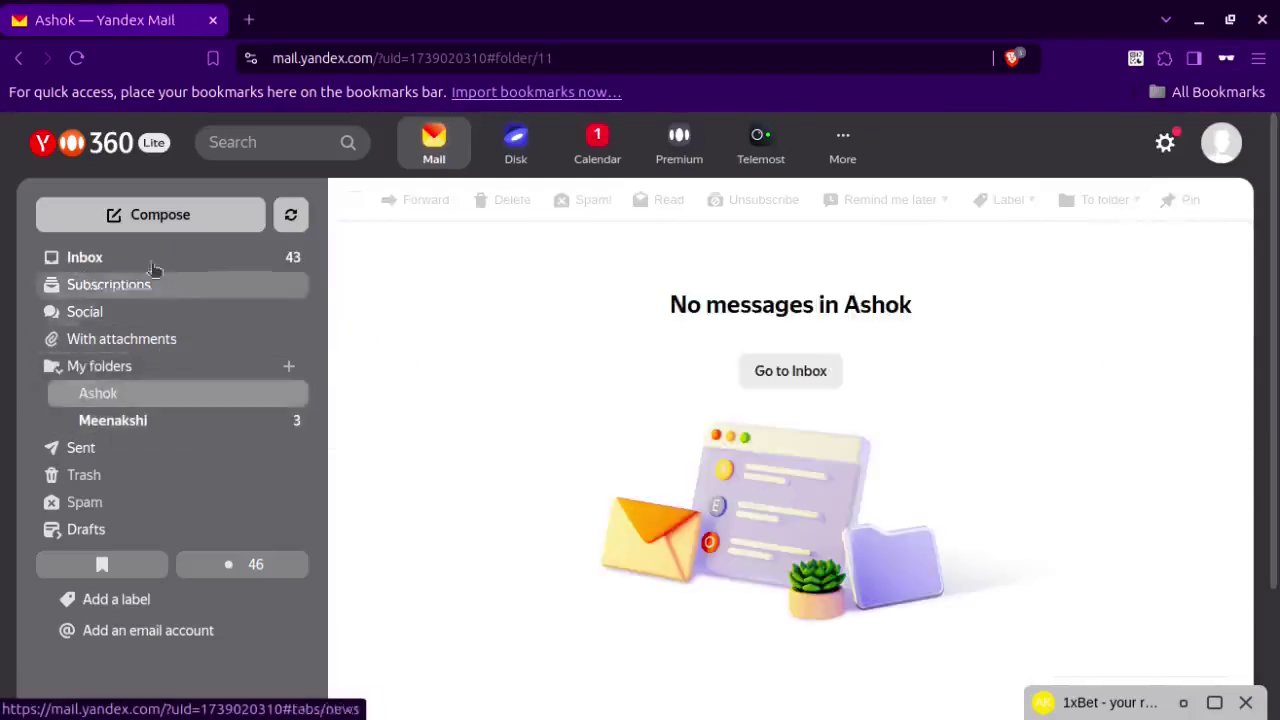
Move the Happy Birthday, presentation link and Diwali messages into Ashok, verify, and return to Inbox.
click(151, 259)
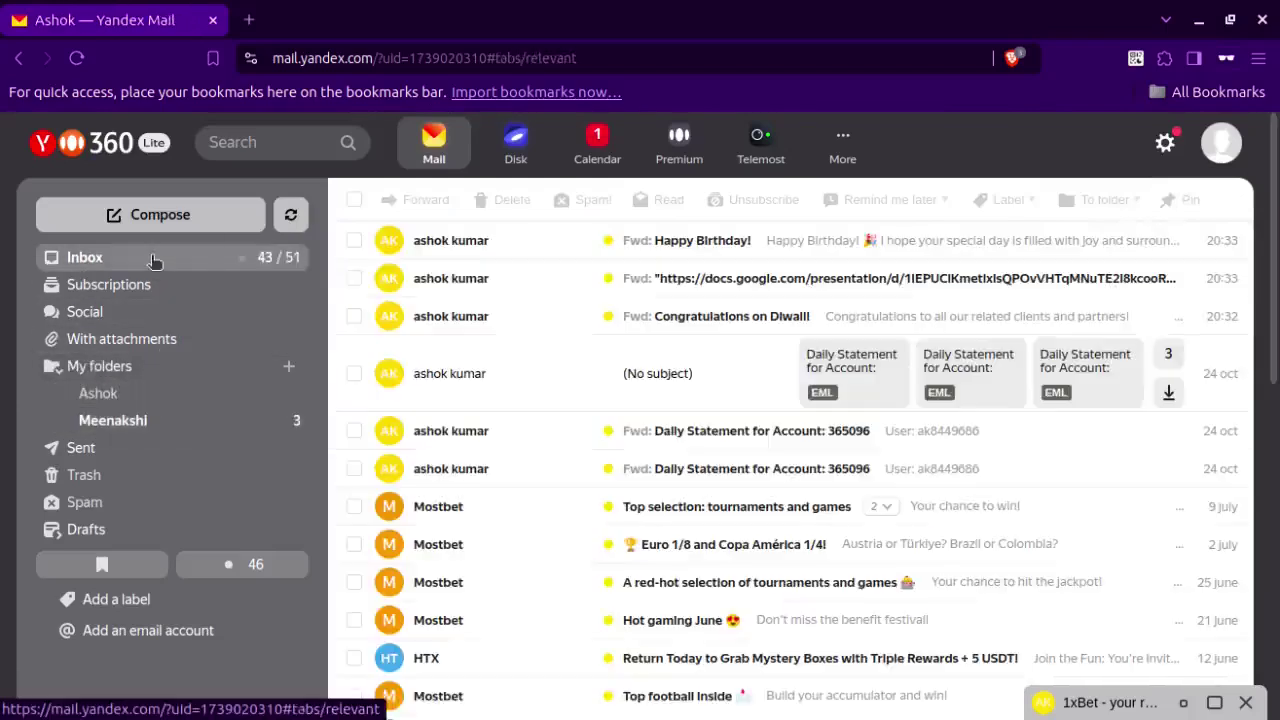
click(354, 242)
click(354, 279)
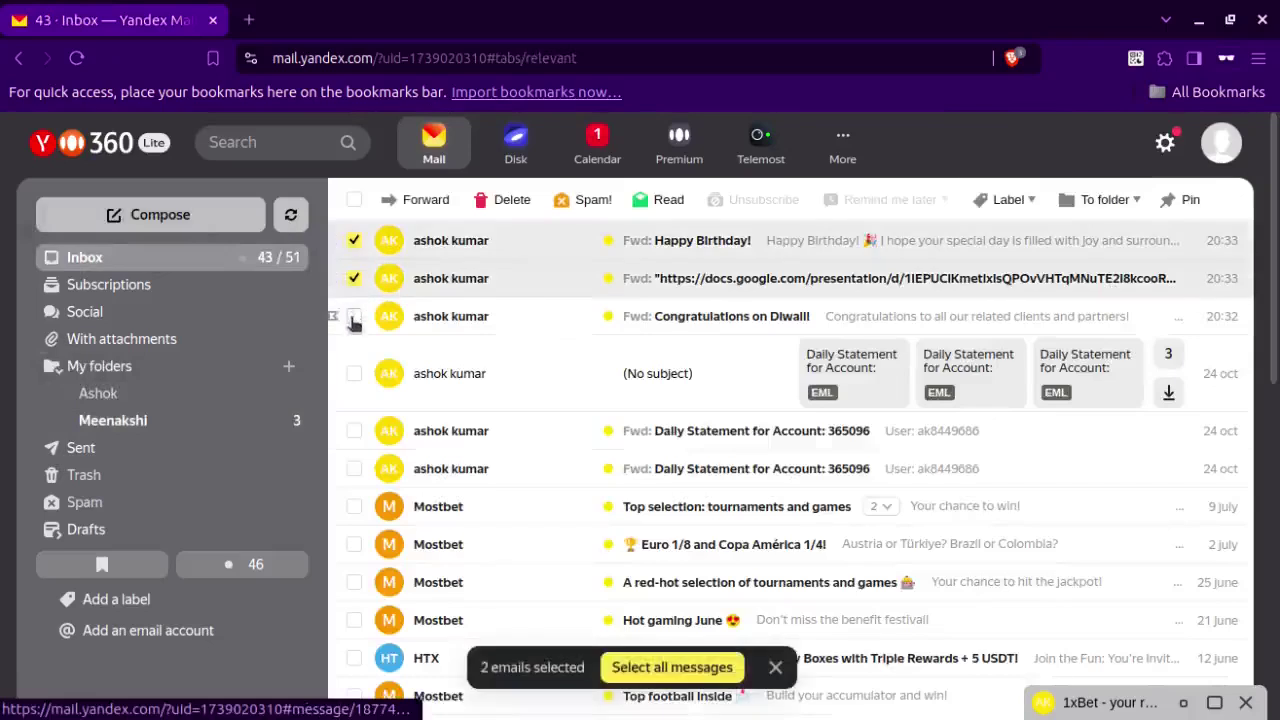
click(354, 317)
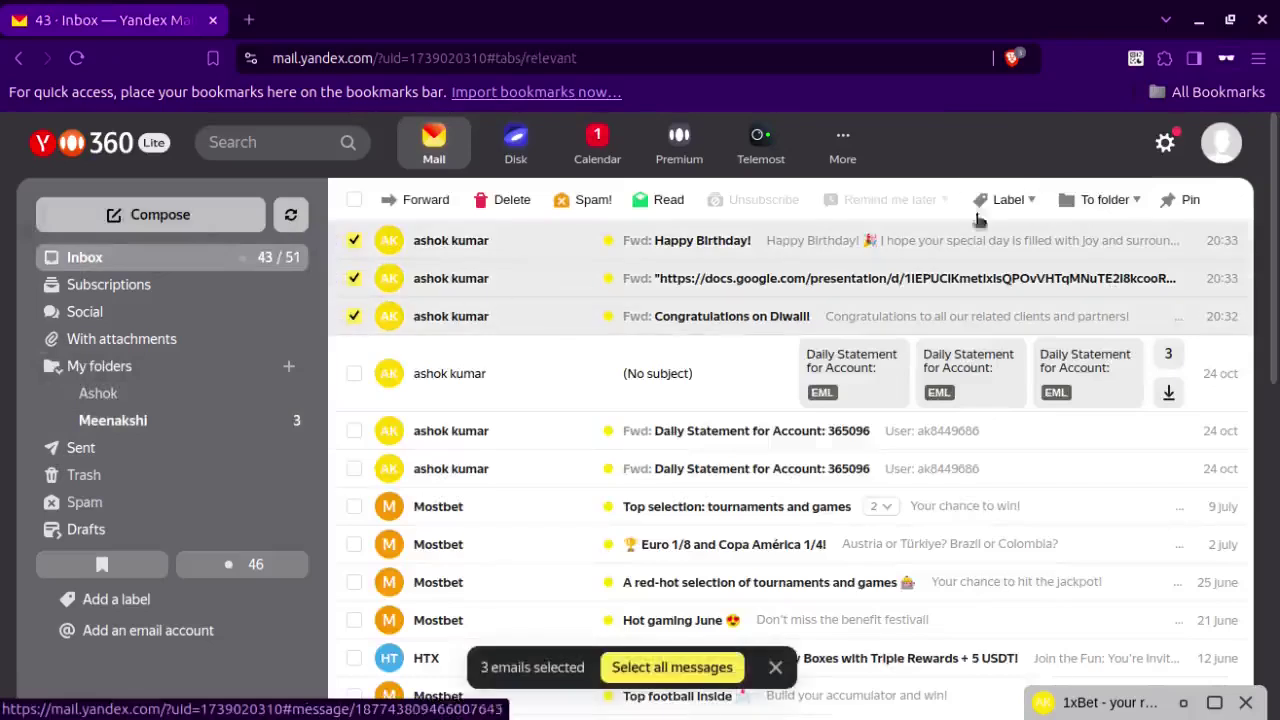
click(1110, 202)
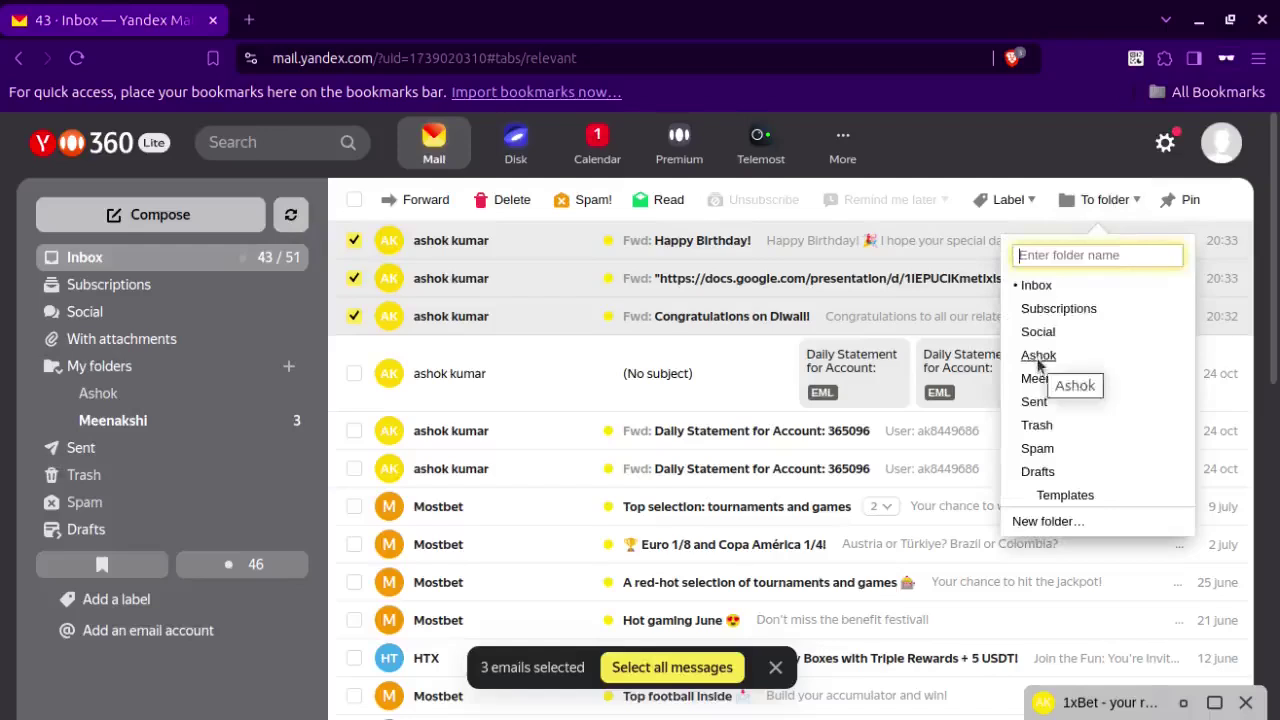
click(1039, 356)
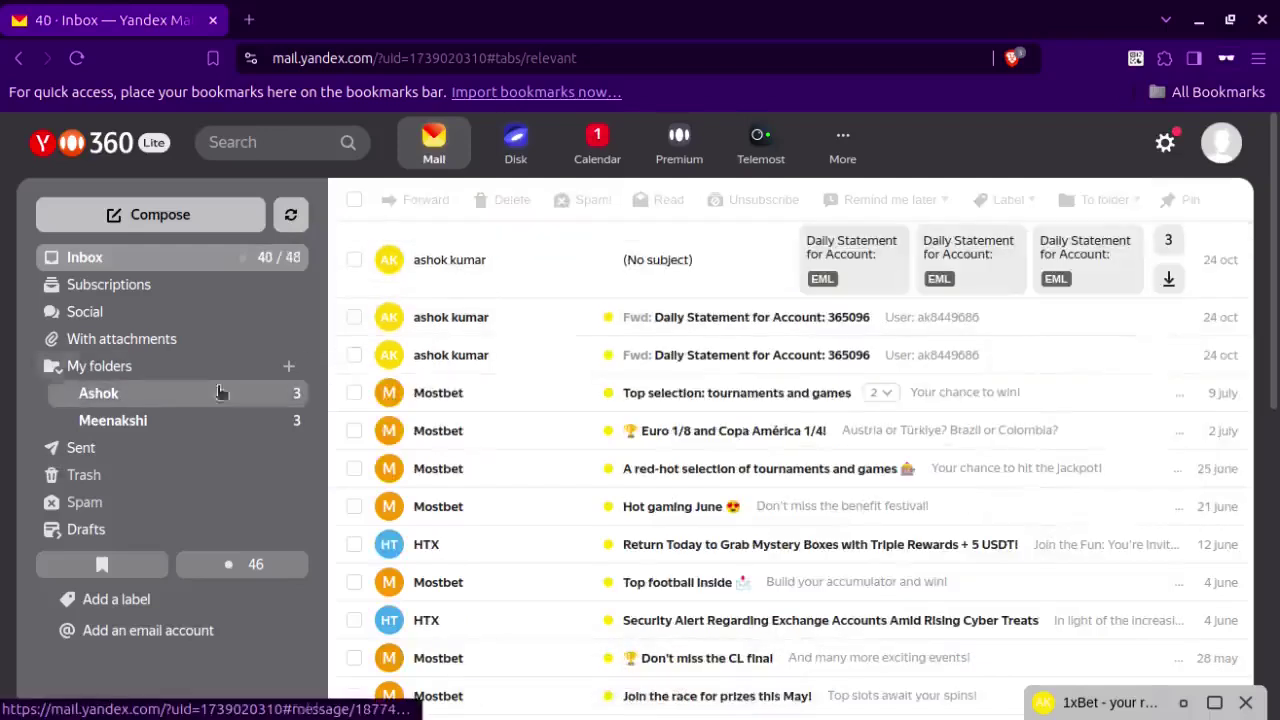
click(167, 405)
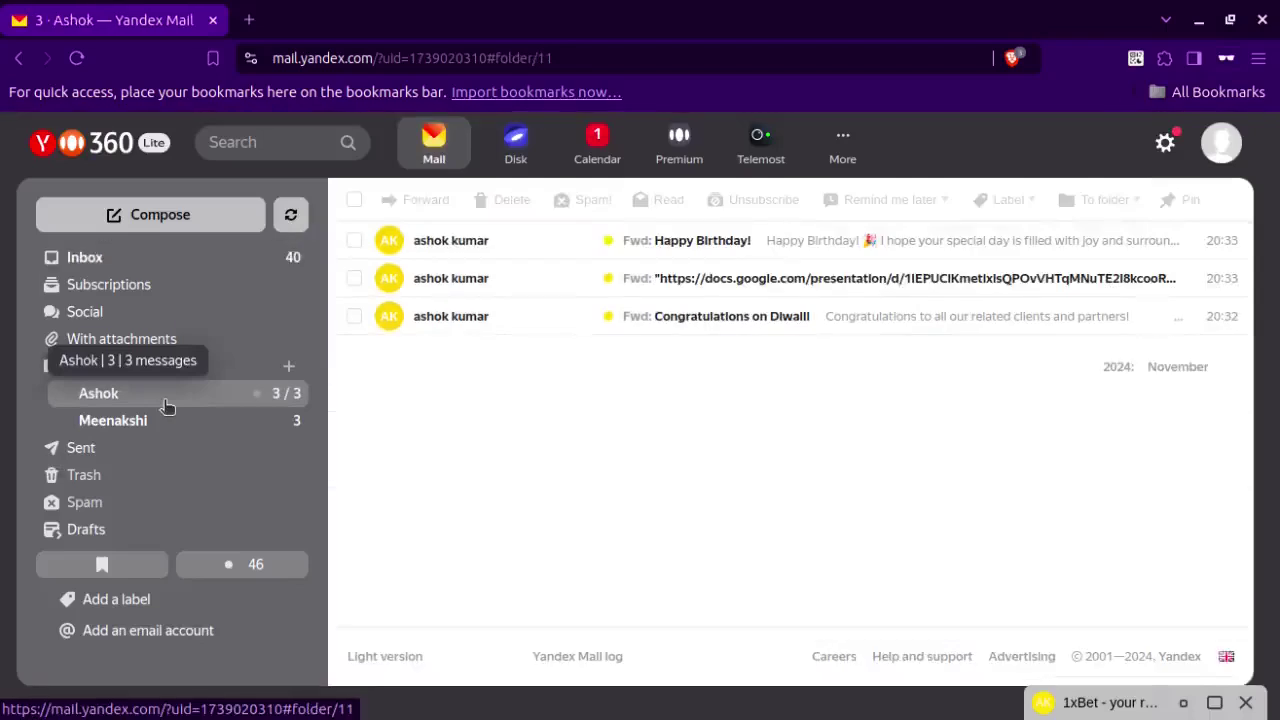
click(117, 262)
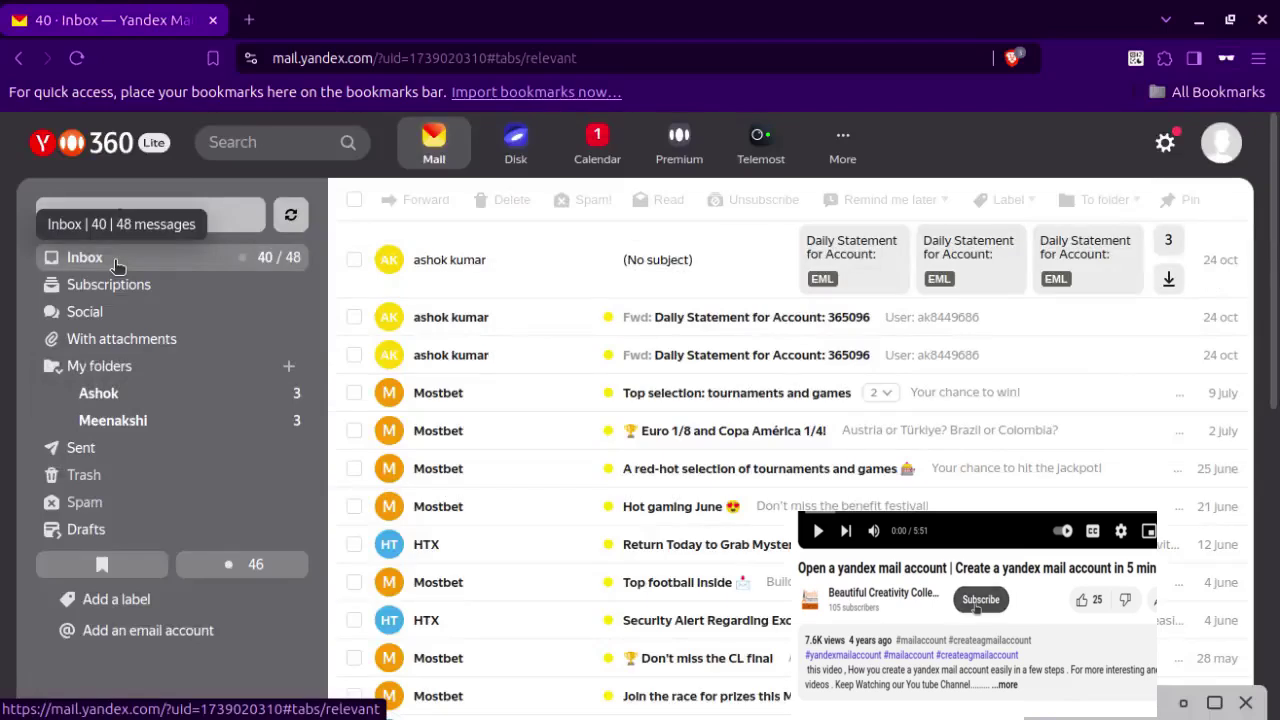
Refresh mail until the WXT futures offer and daily statement auto-sort into Ashok, making five.
click(117, 262)
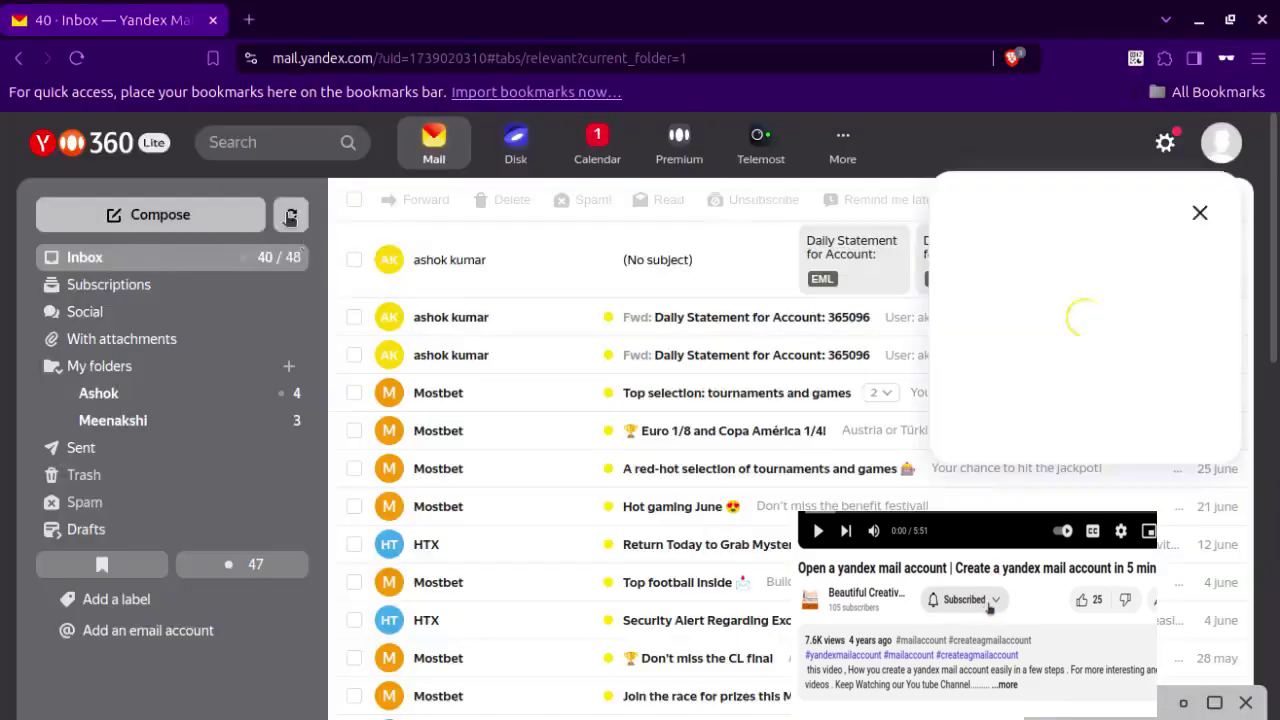
click(290, 217)
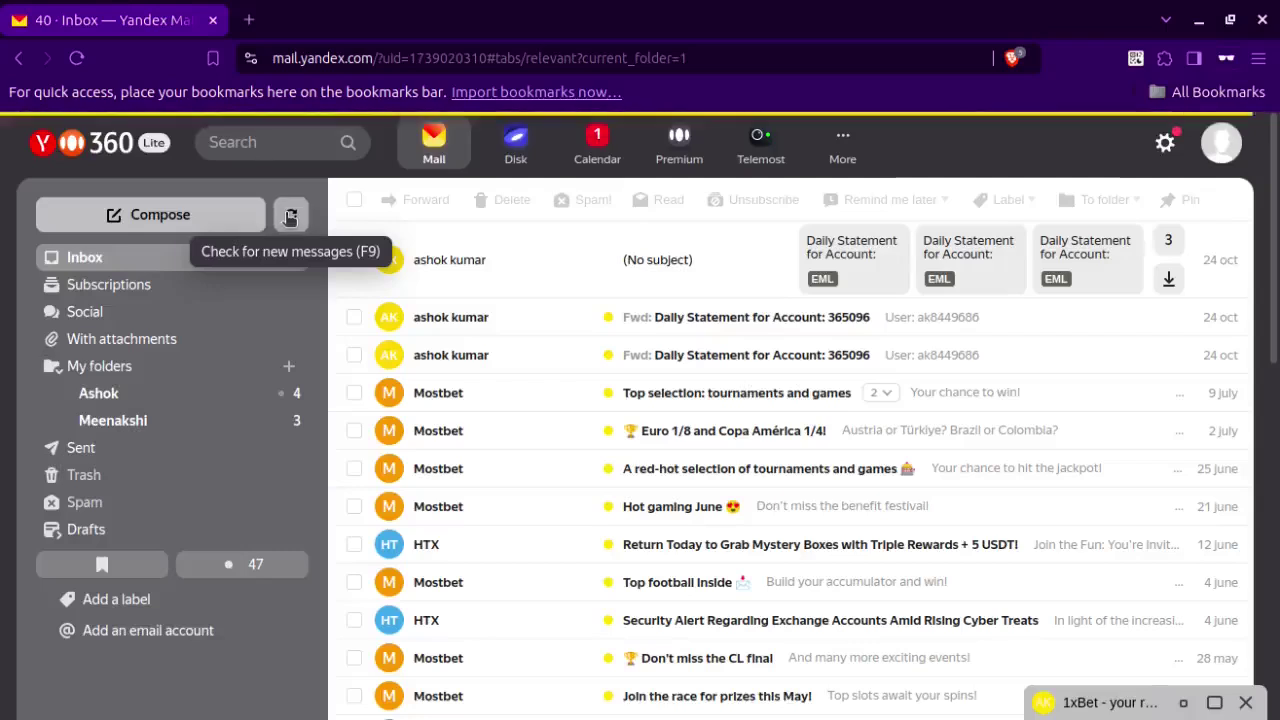
click(101, 390)
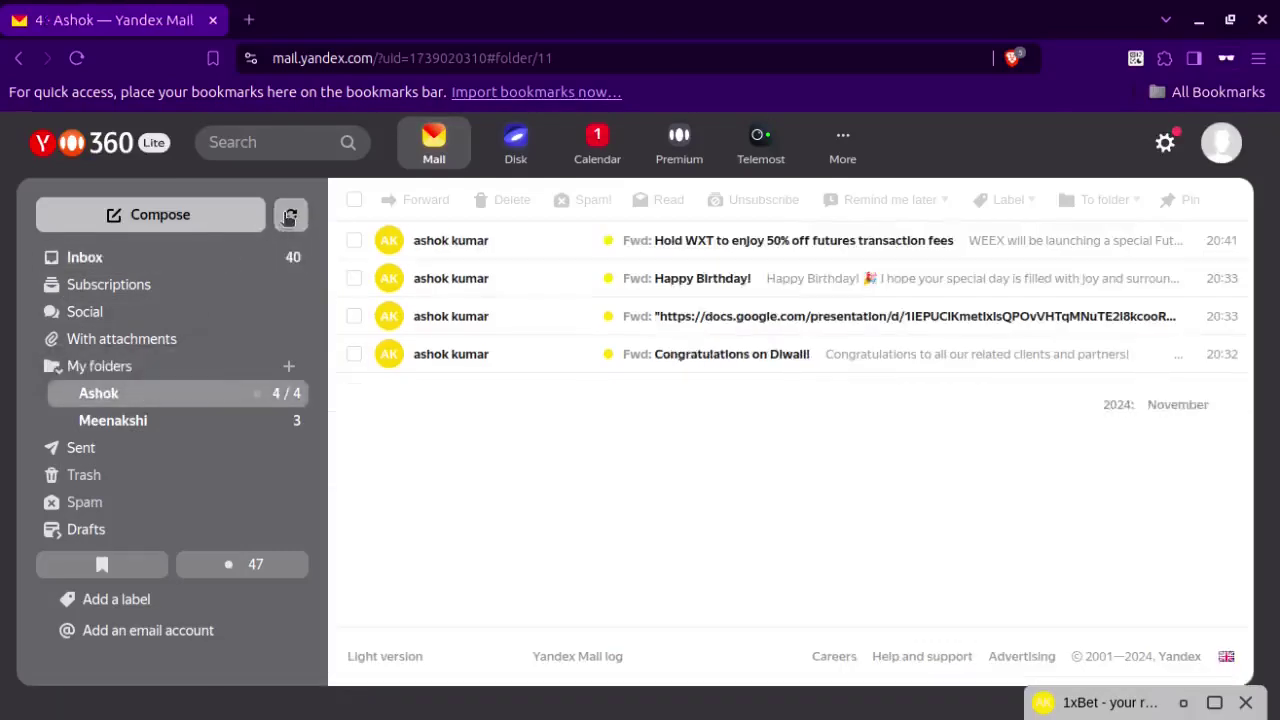
click(289, 217)
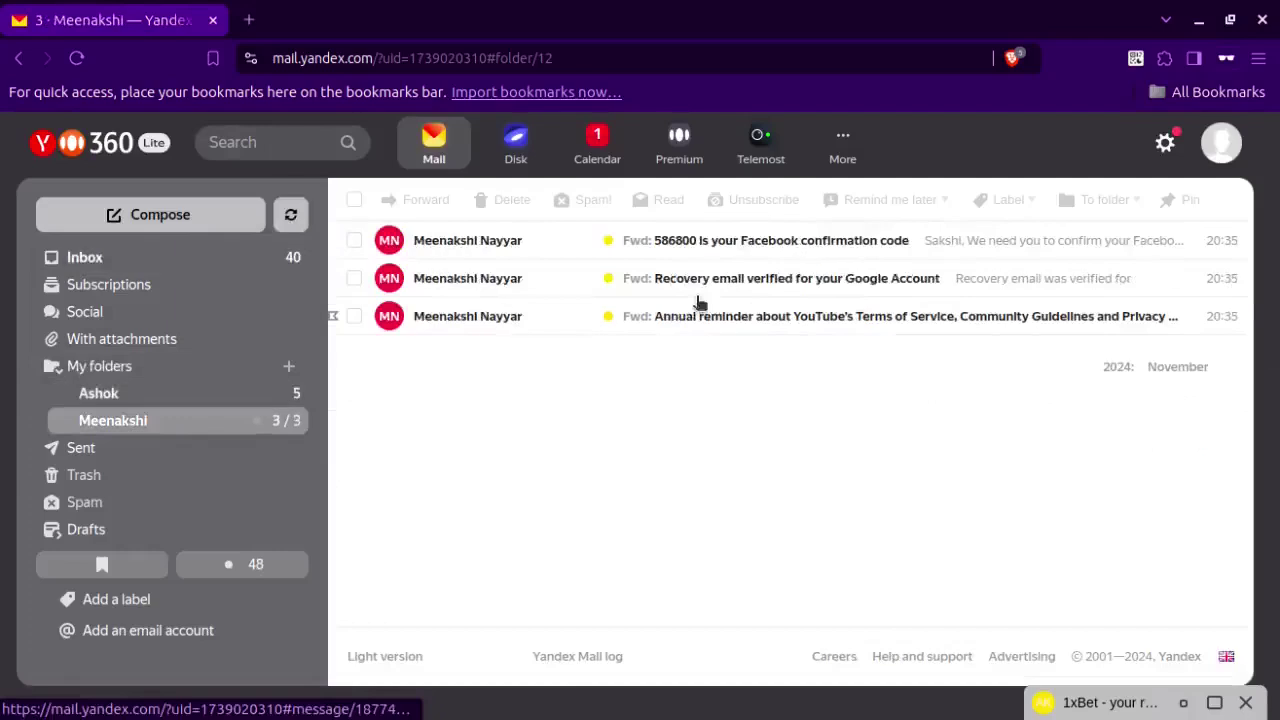
click(167, 396)
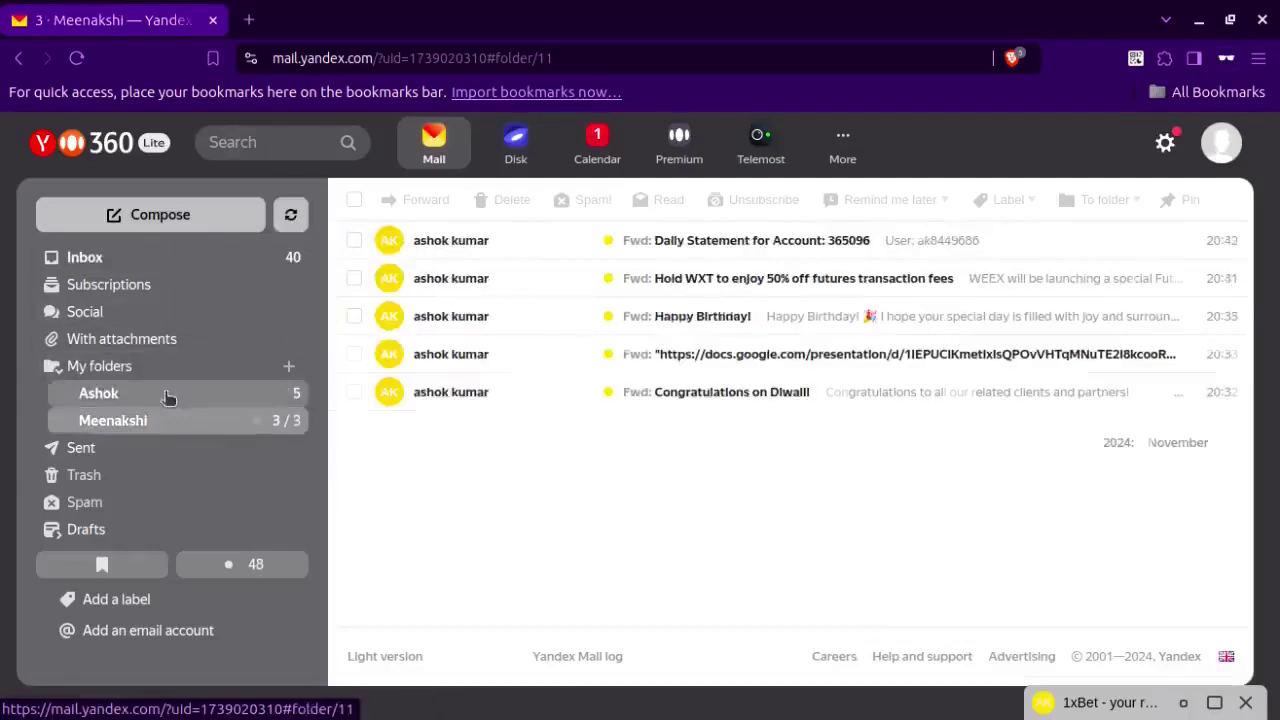
click(291, 217)
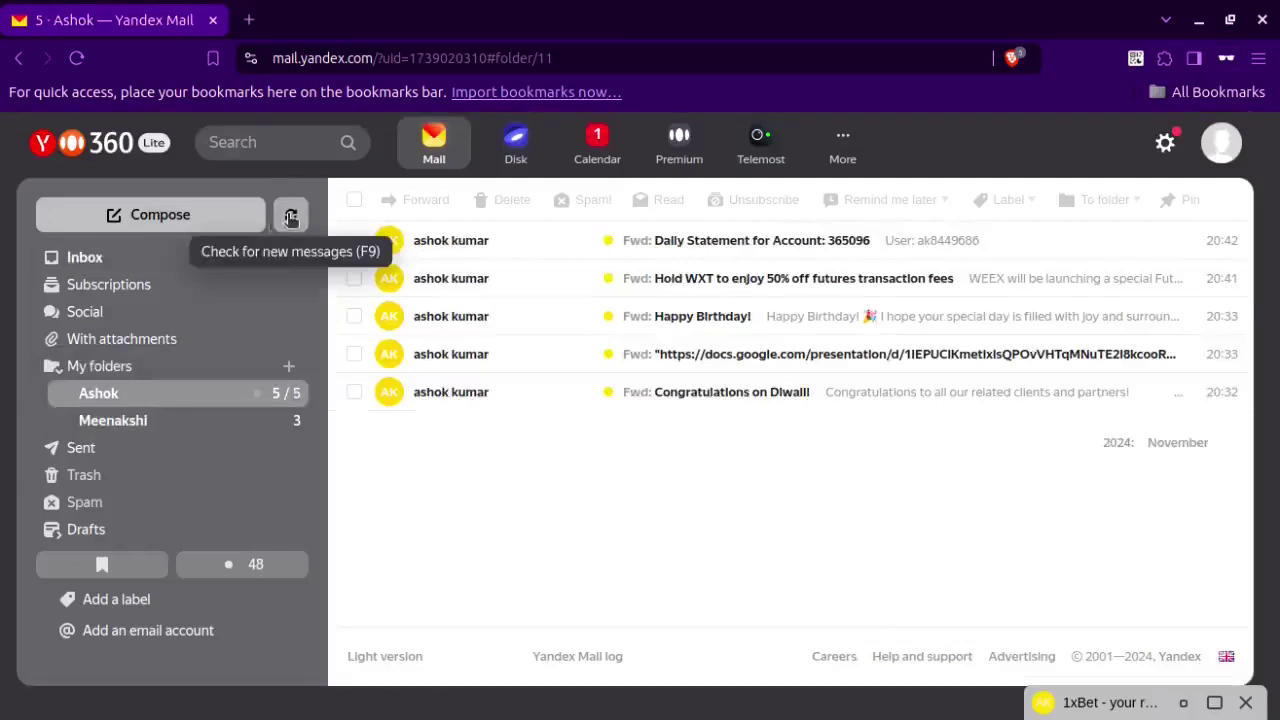